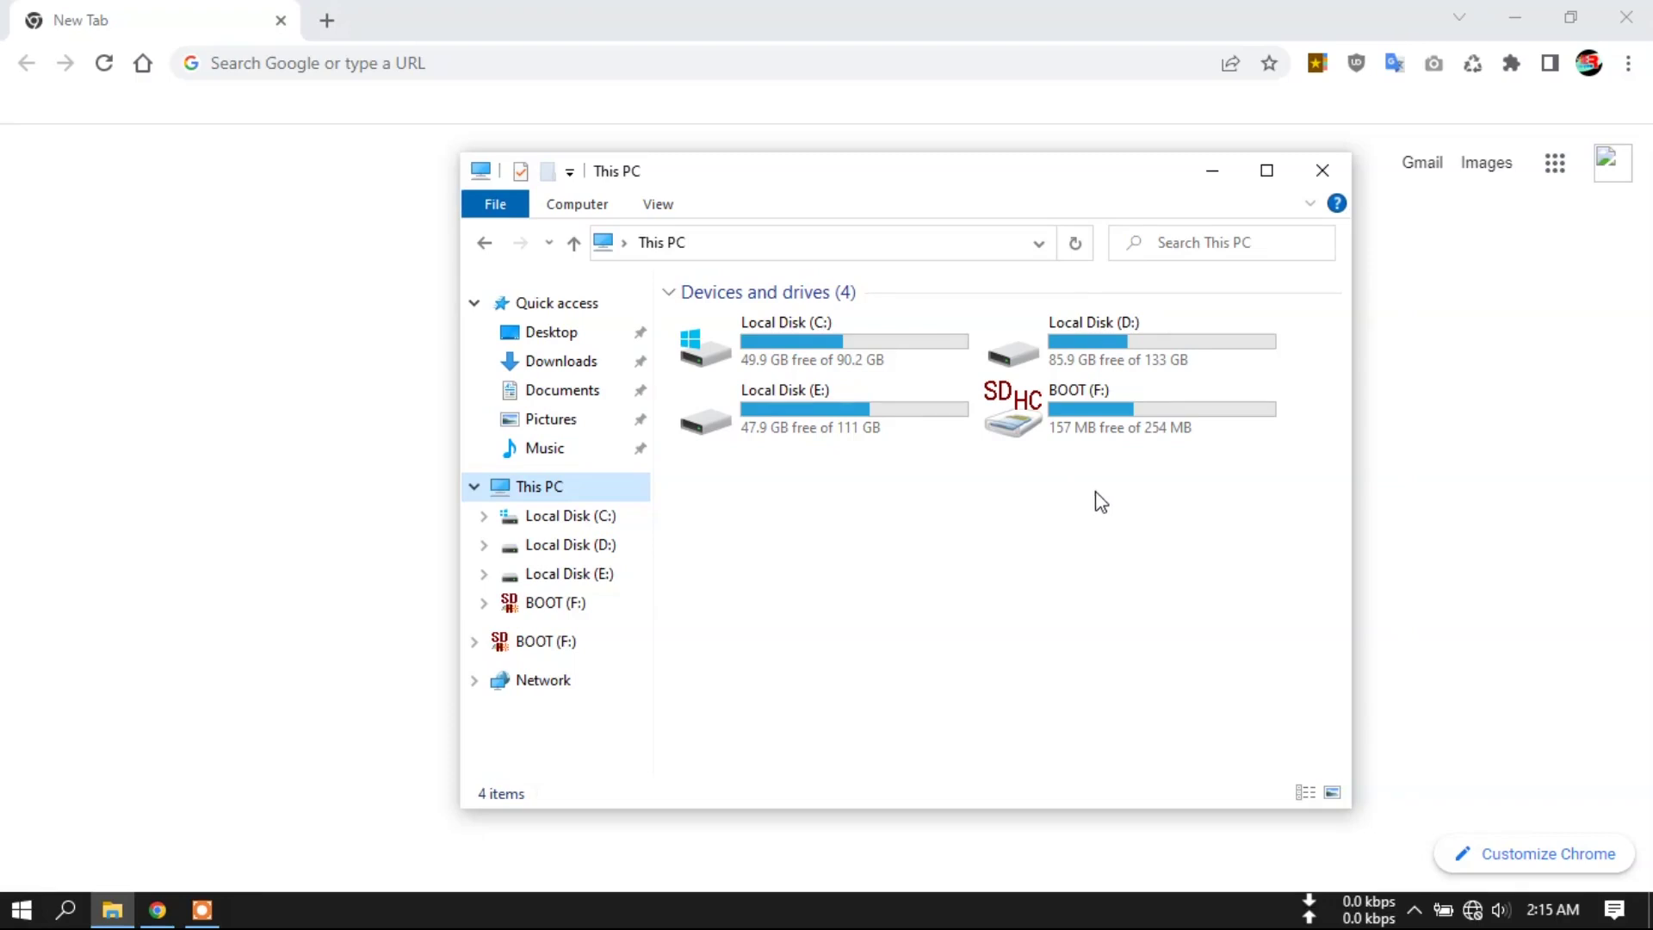
# Open the dtb folder on the BOOT (F:) drive
pyautogui.moveTo(1116, 425)
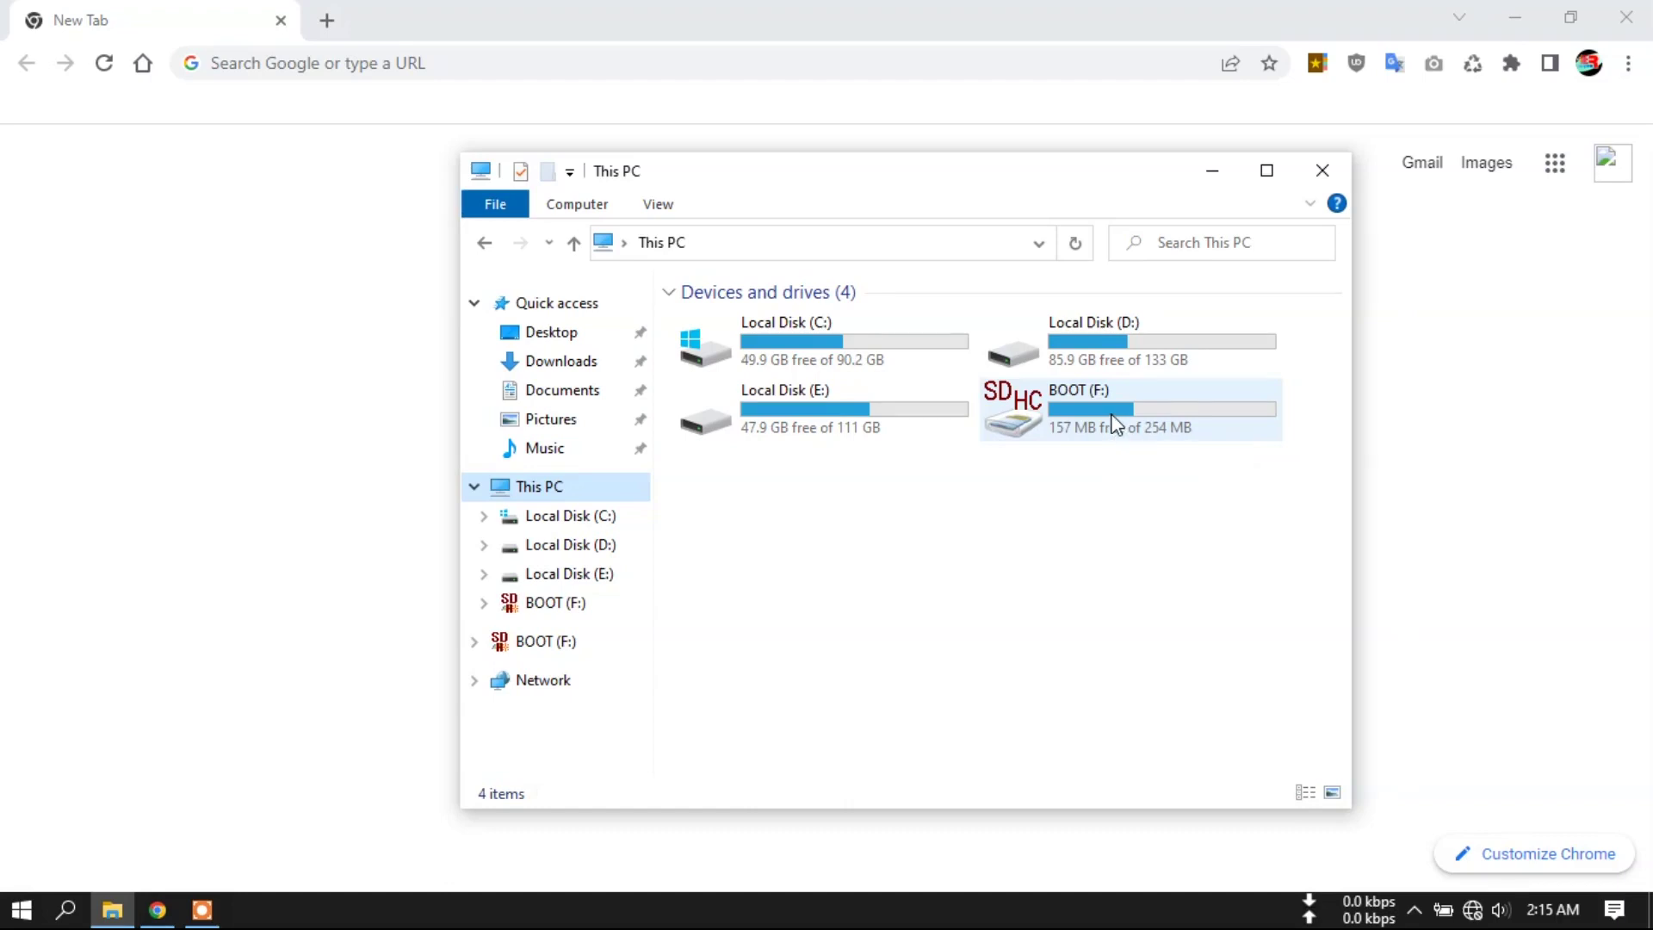
pyautogui.doubleClick(1116, 426)
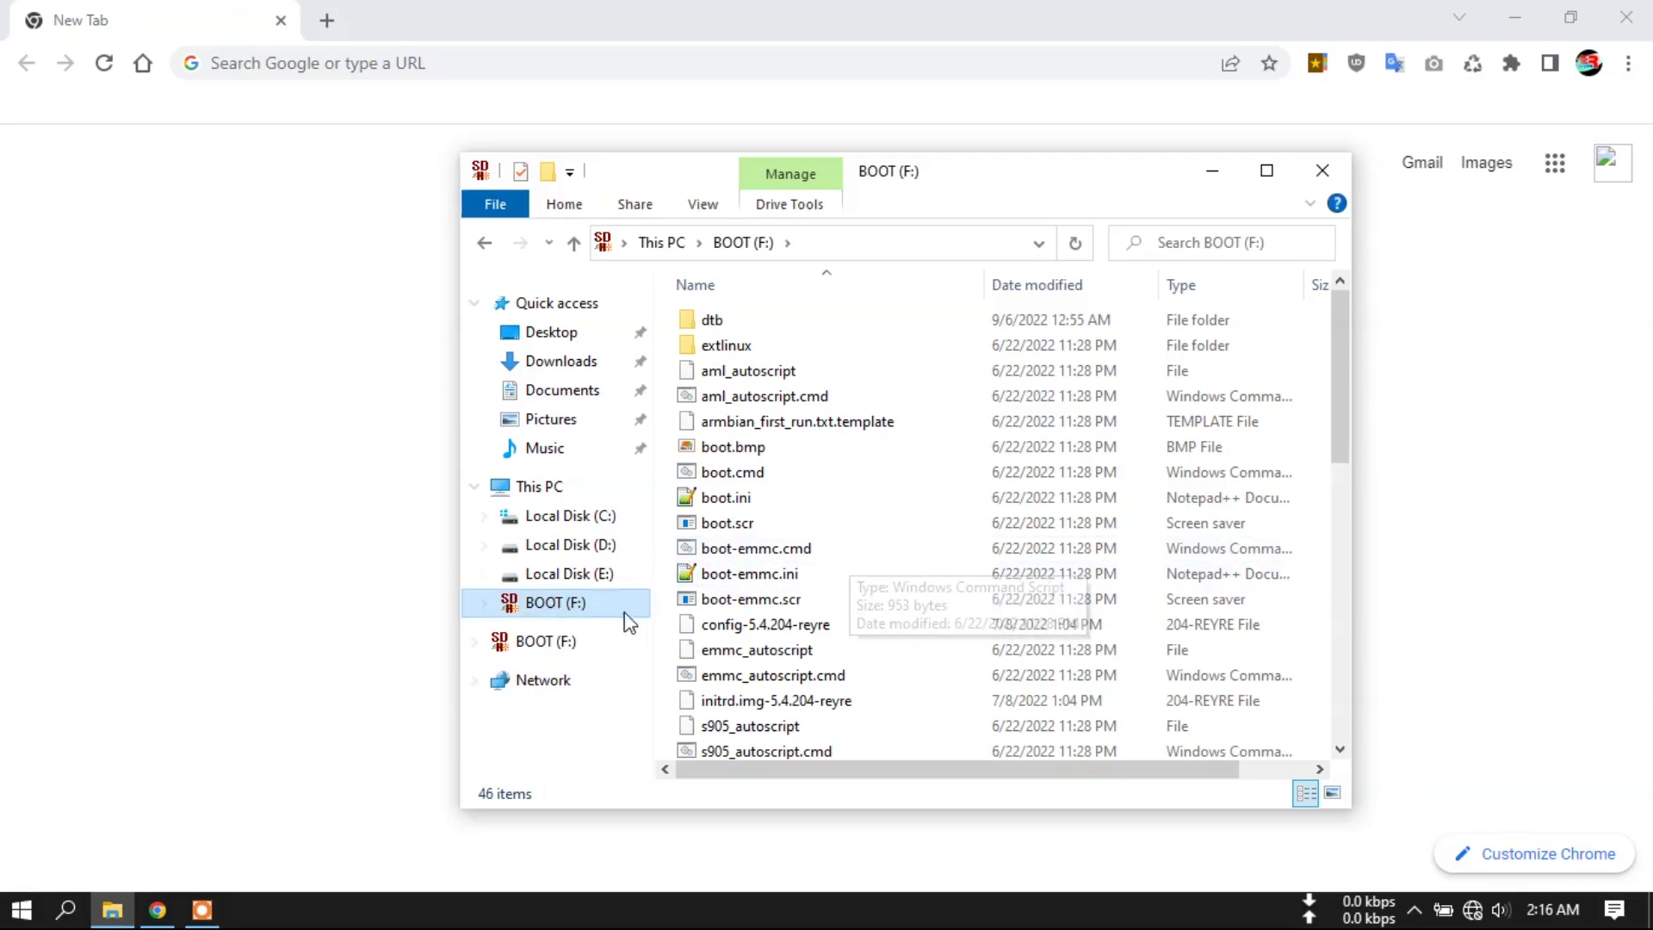
pyautogui.doubleClick(750, 327)
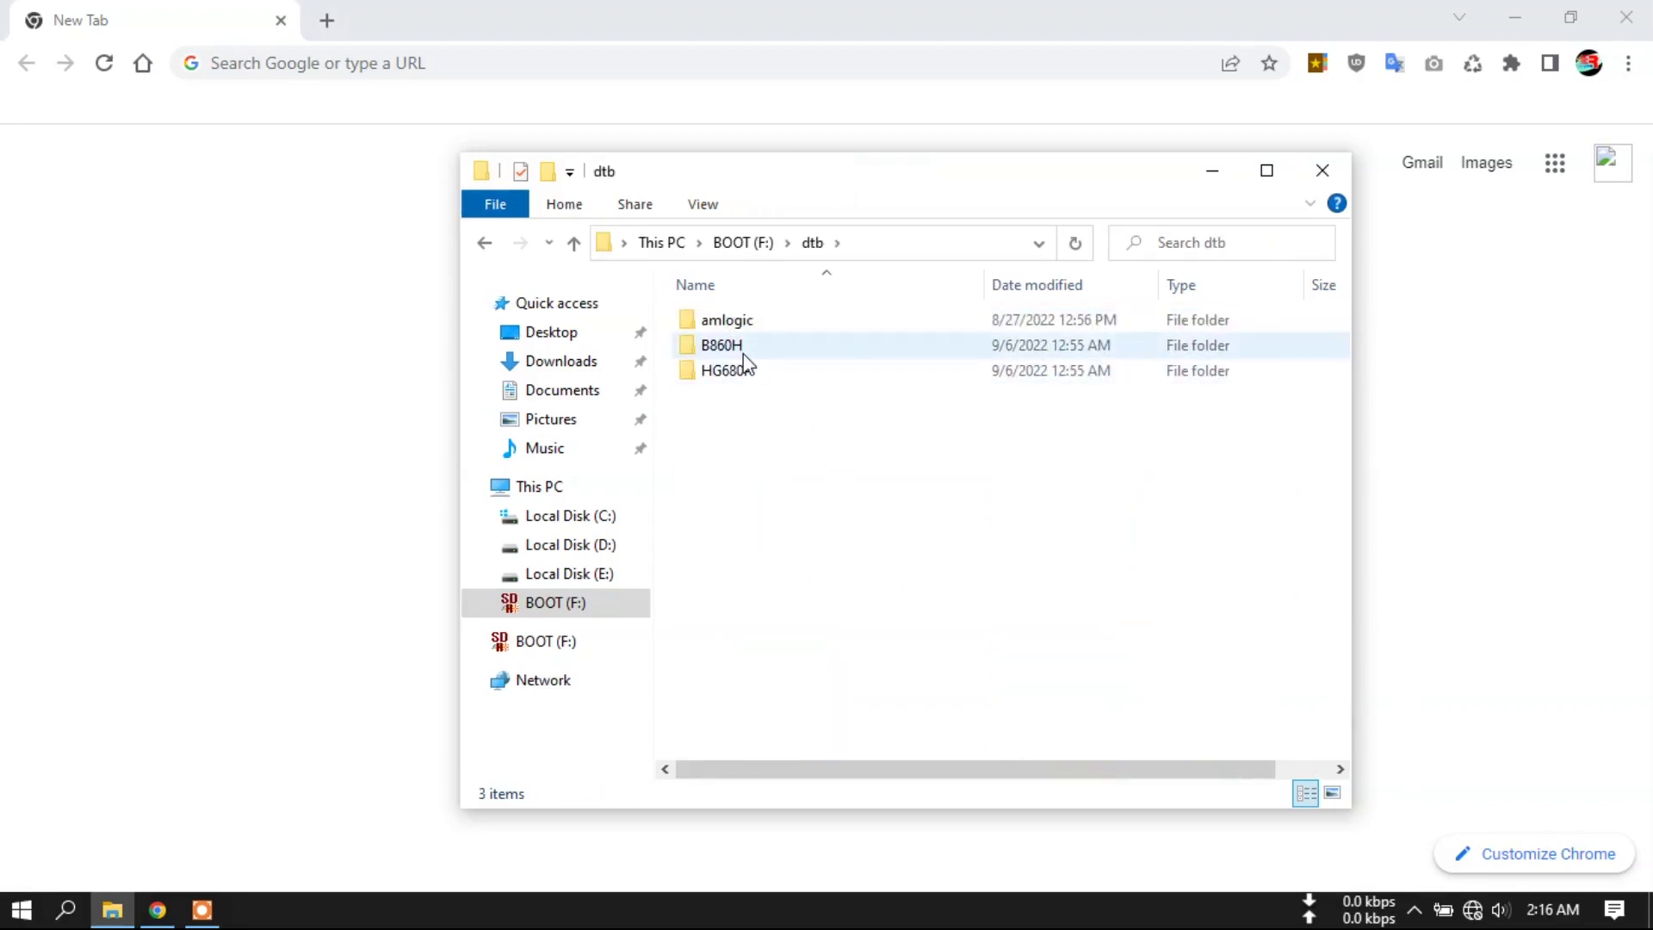
pyautogui.click(748, 365)
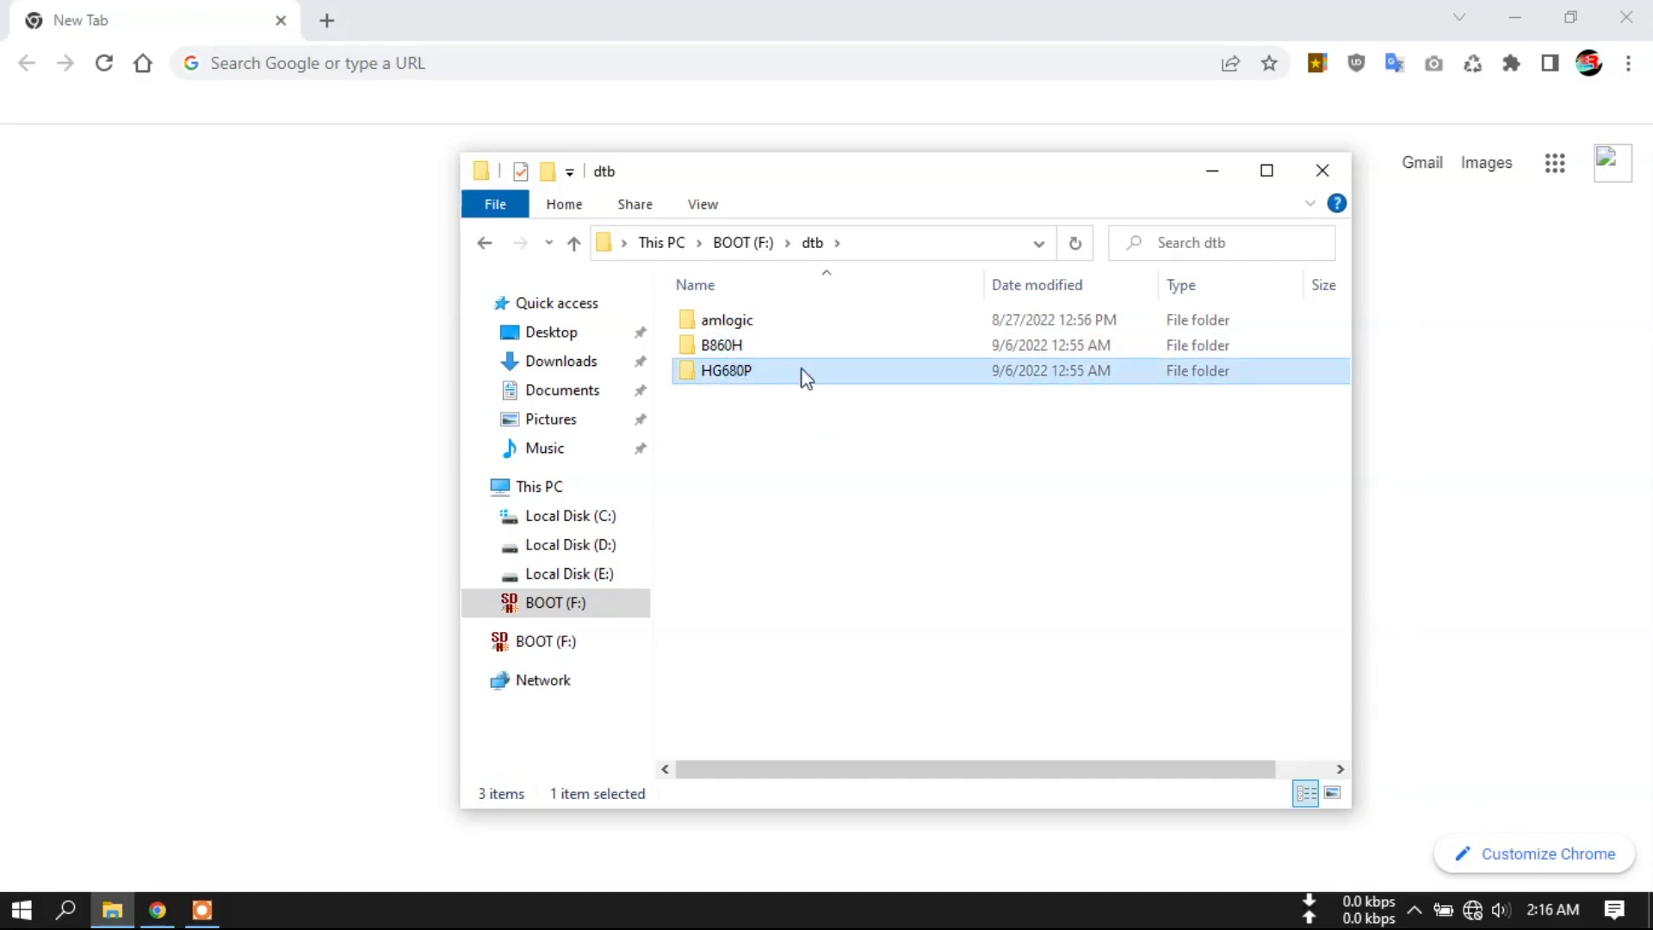
pyautogui.doubleClick(756, 370)
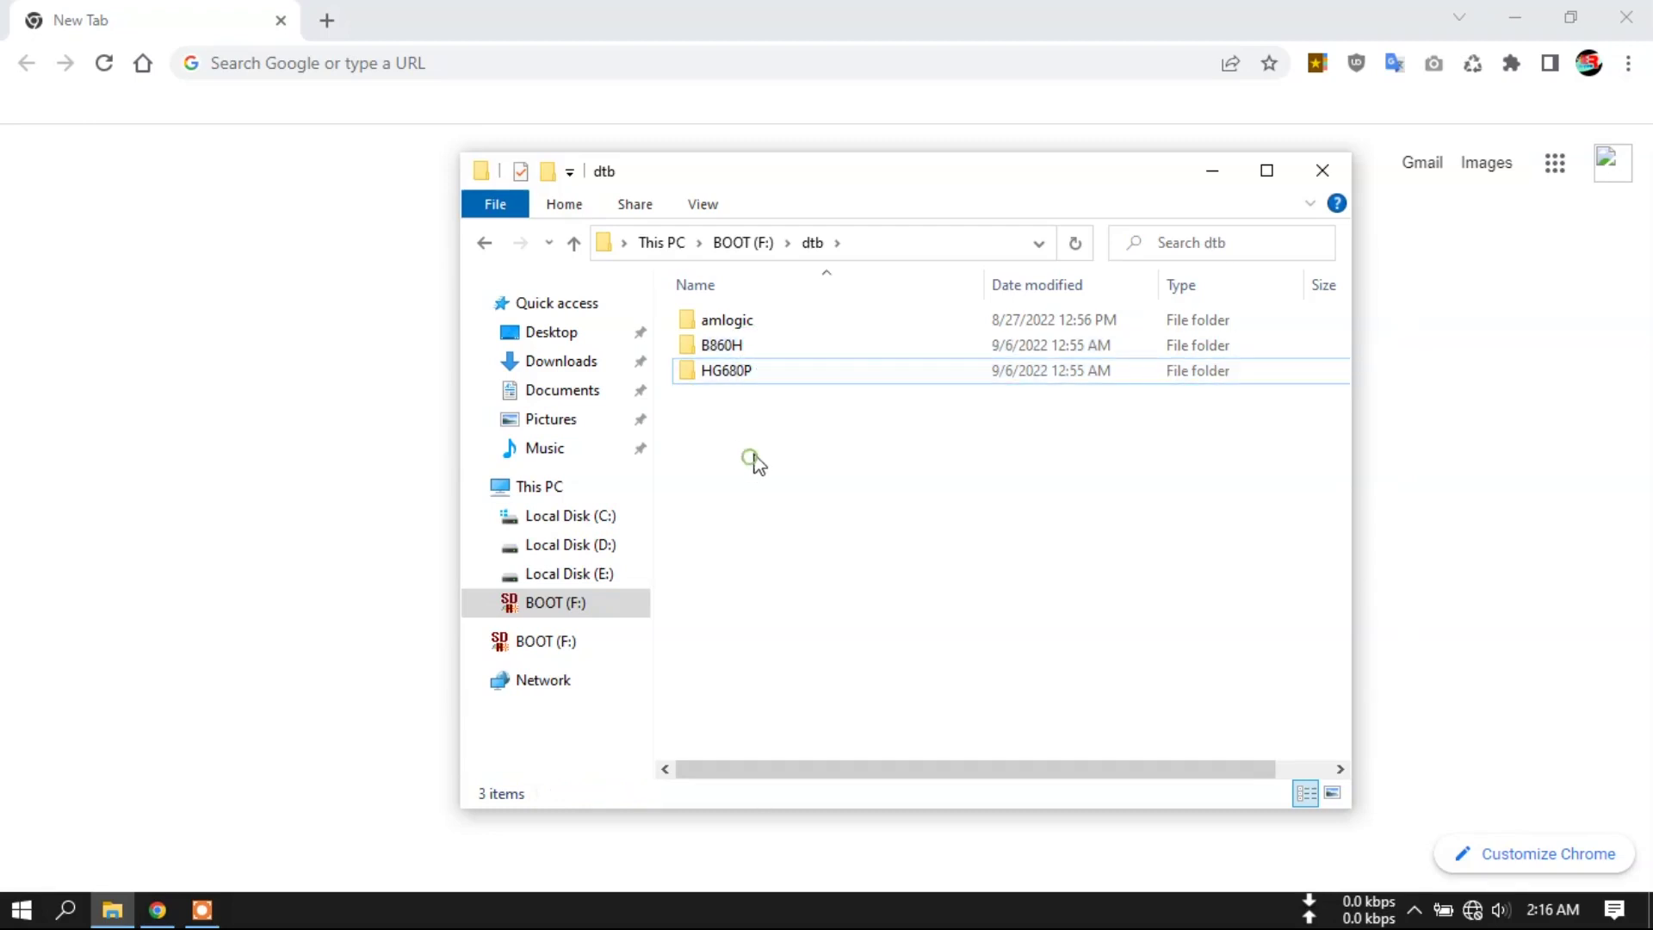
# Copy meson-gxl-s905x-p212.dtb from the B860H folder into the amlogic folder, replacing the existing file
pyautogui.doubleClick(743, 357)
pyautogui.click(842, 324)
pyautogui.rightClick(840, 319)
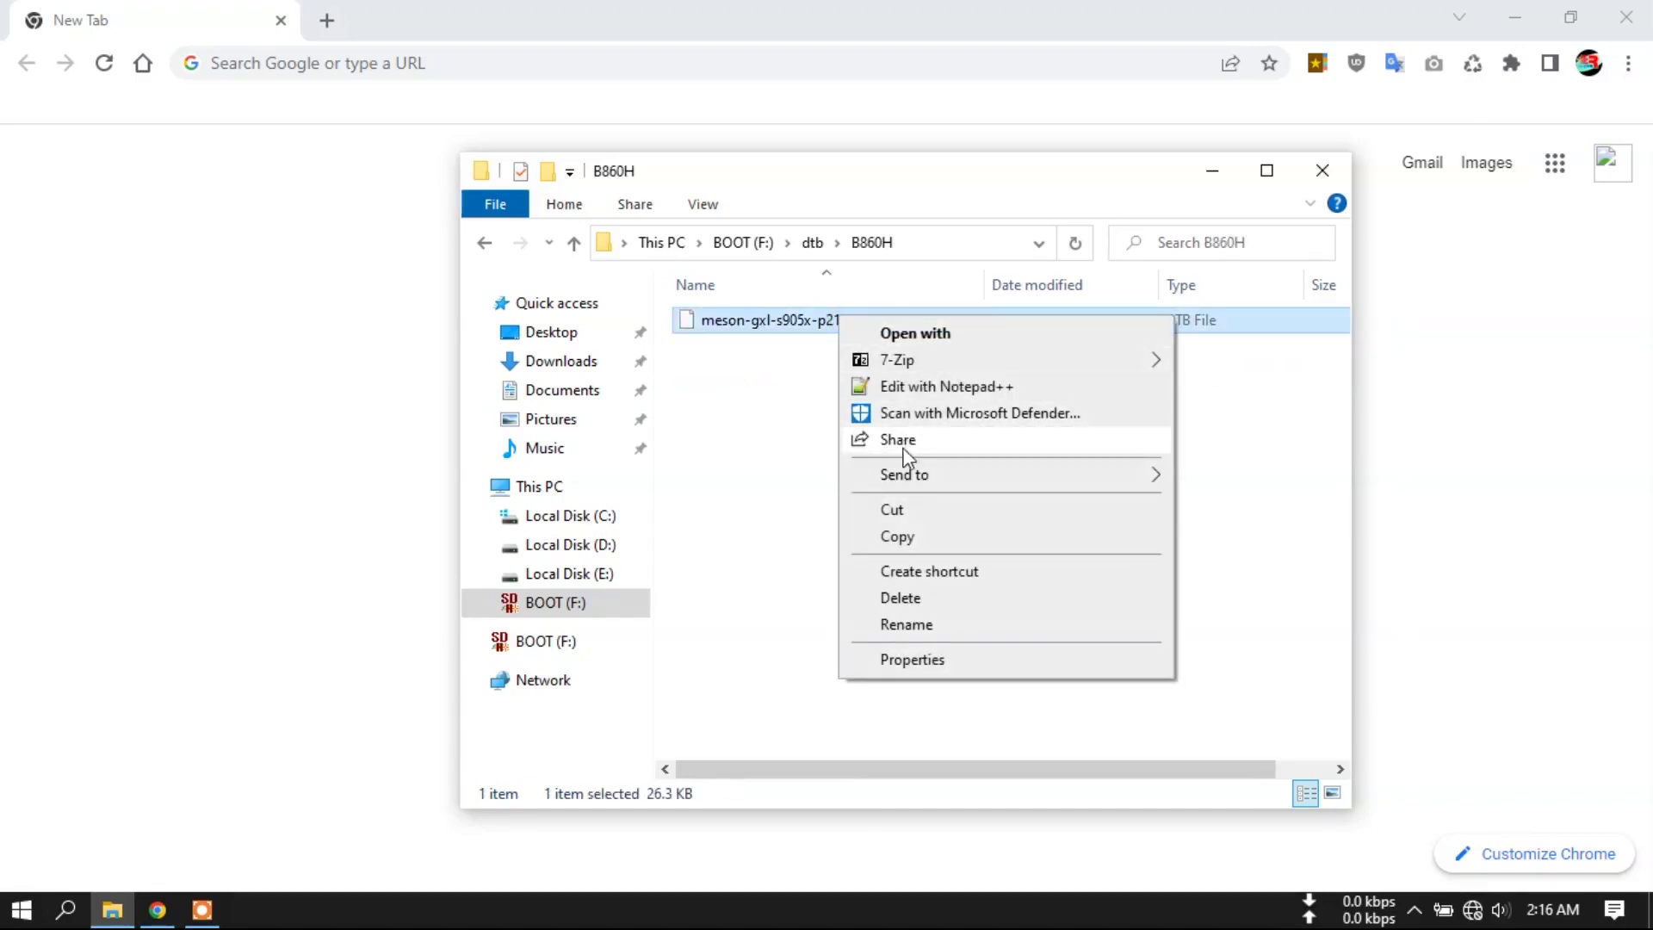
pyautogui.click(904, 538)
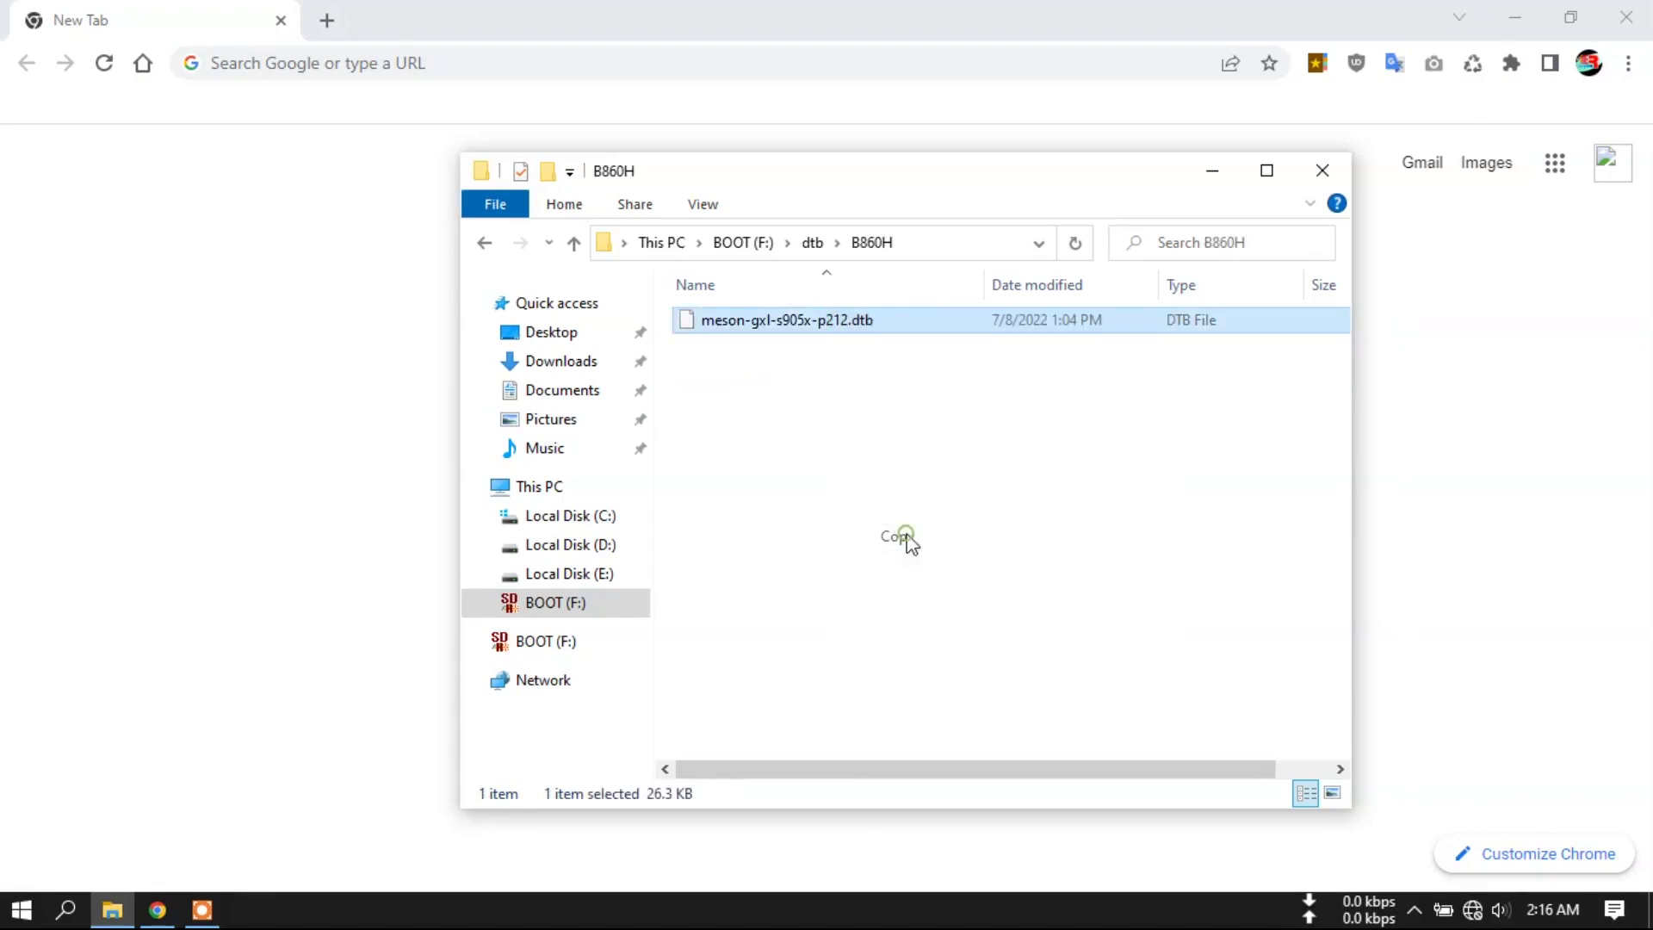
pyautogui.click(576, 248)
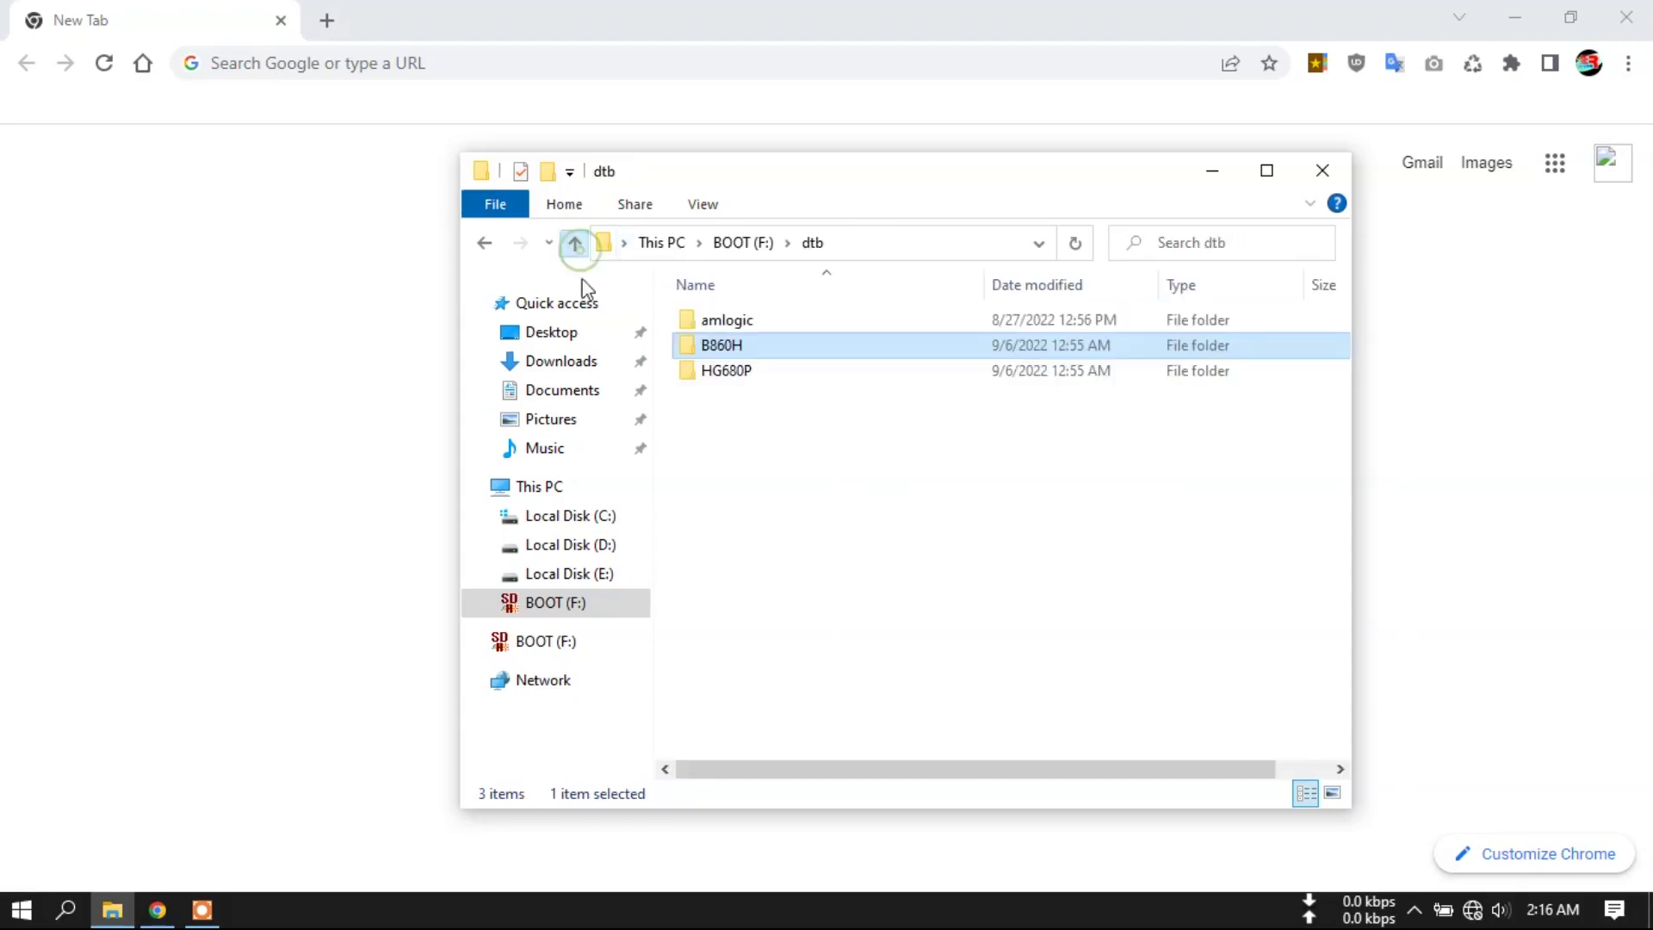
pyautogui.doubleClick(734, 323)
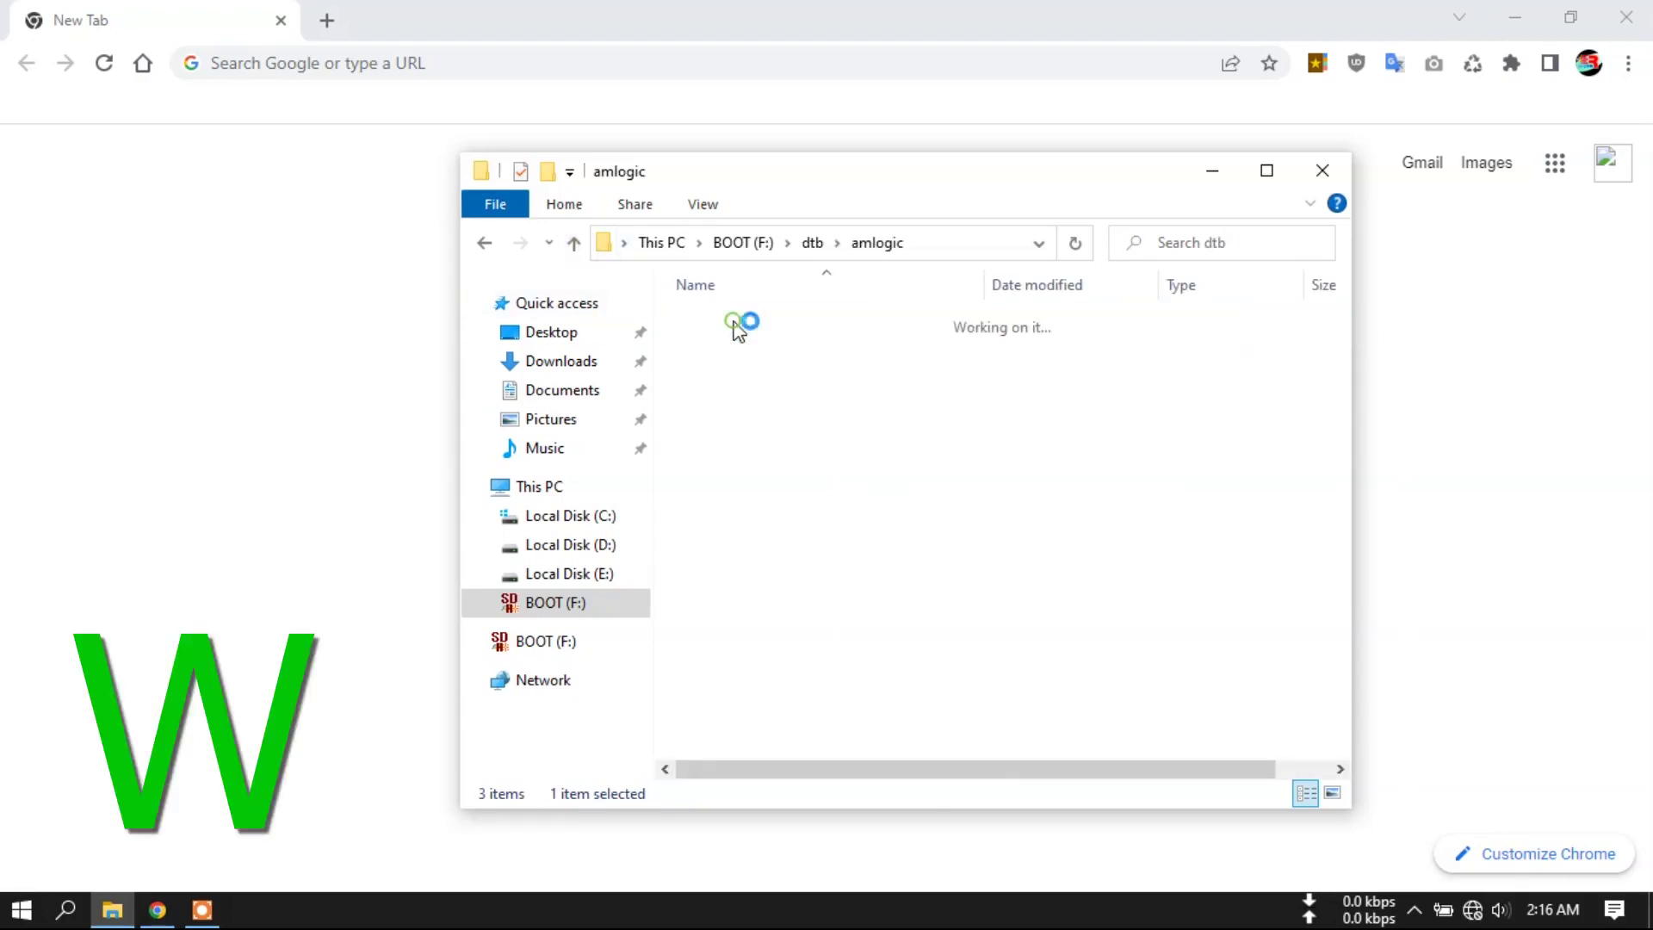
pyautogui.rightClick(1317, 503)
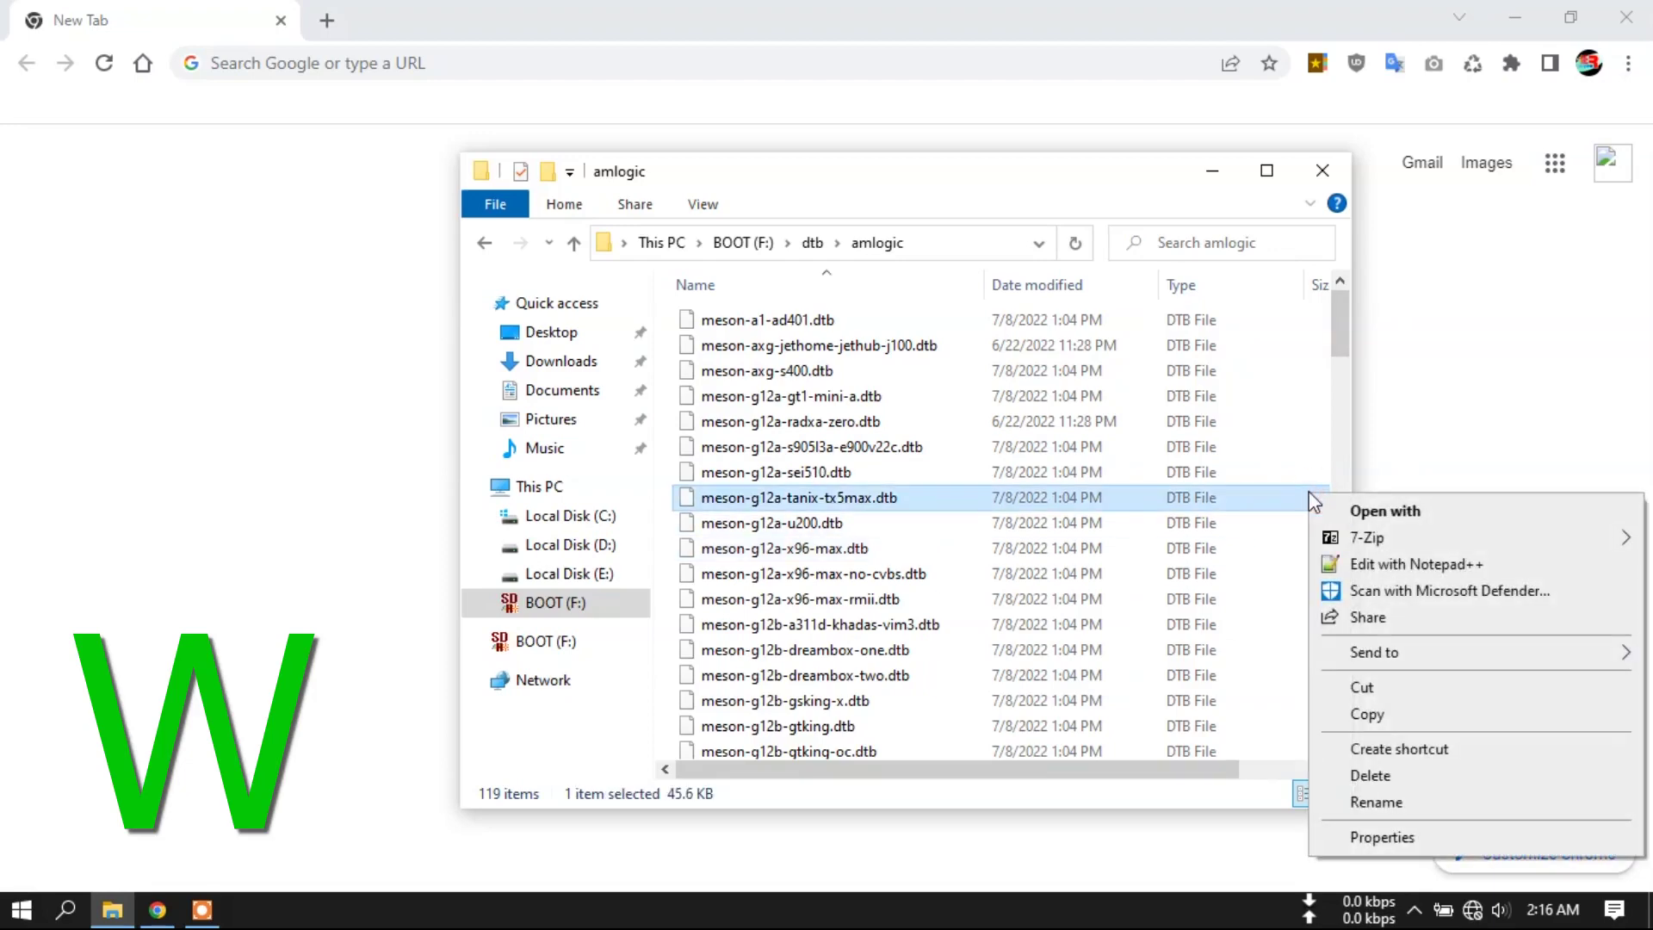
pyautogui.click(1358, 720)
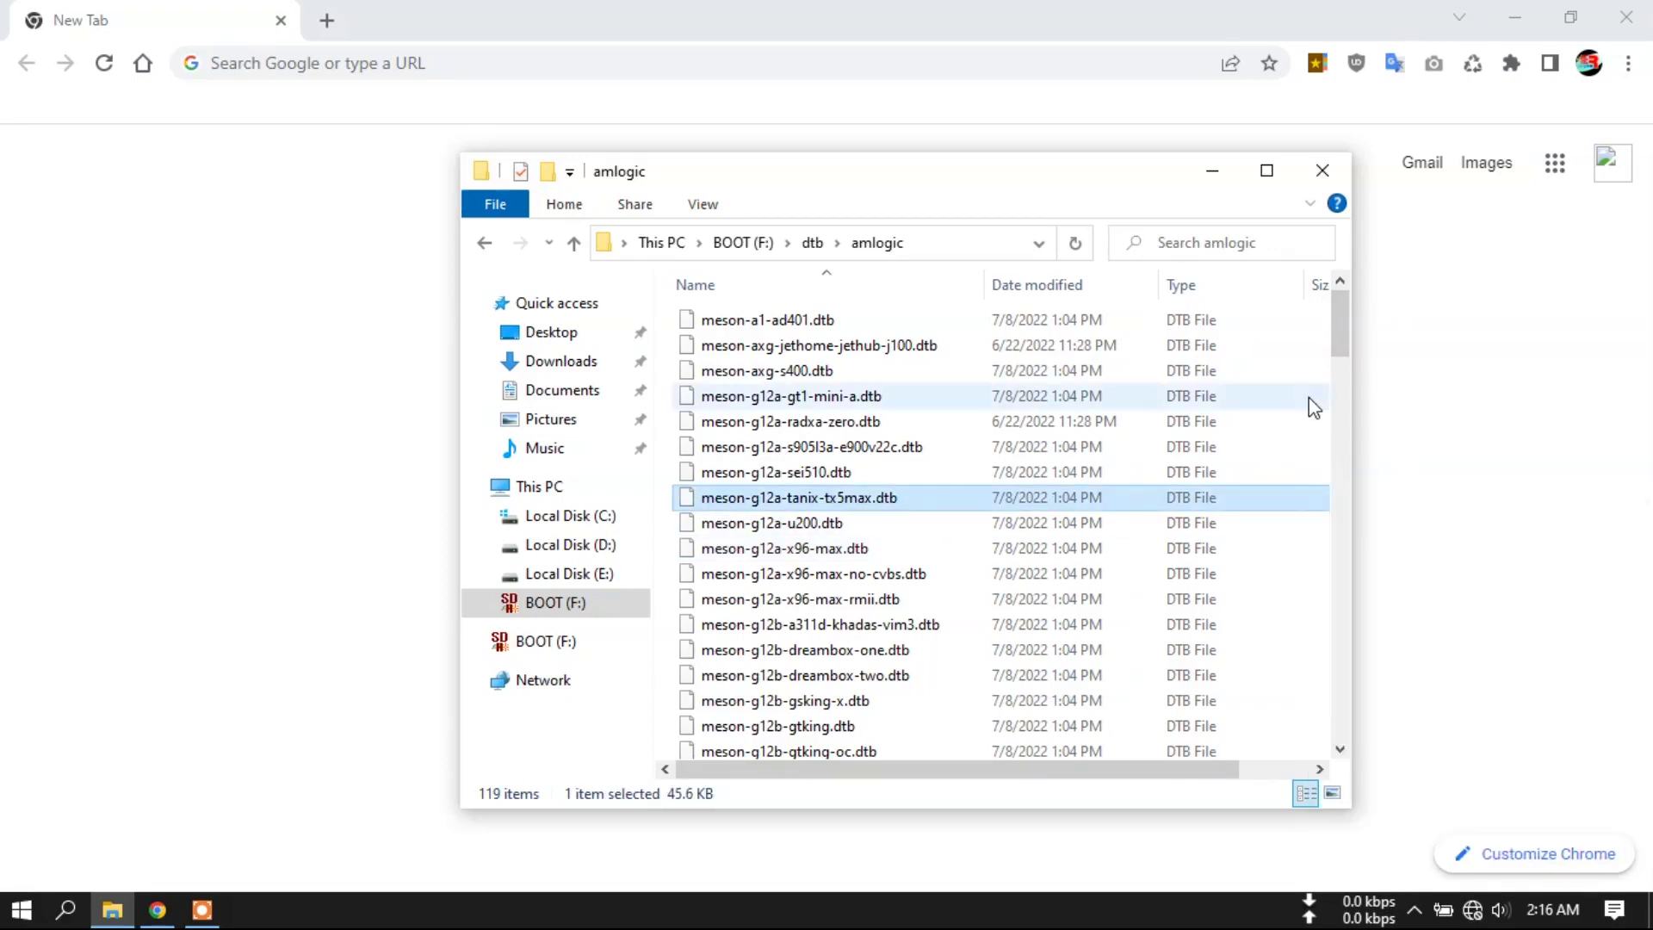
pyautogui.rightClick(1302, 406)
pyautogui.click(1356, 567)
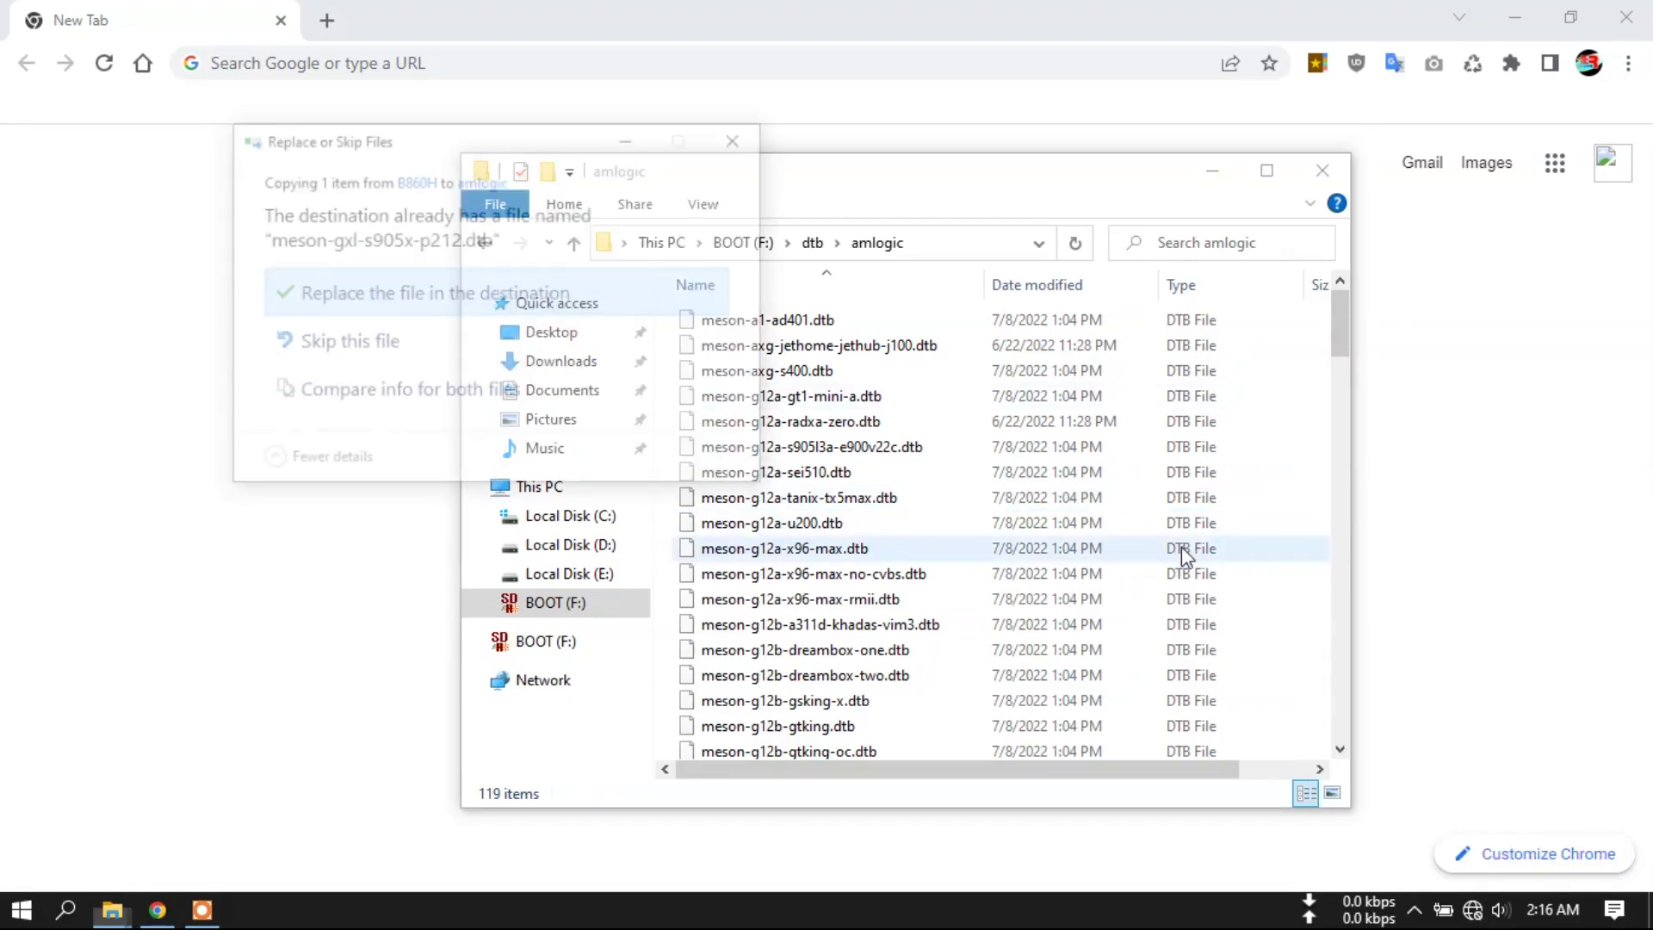
pyautogui.click(447, 301)
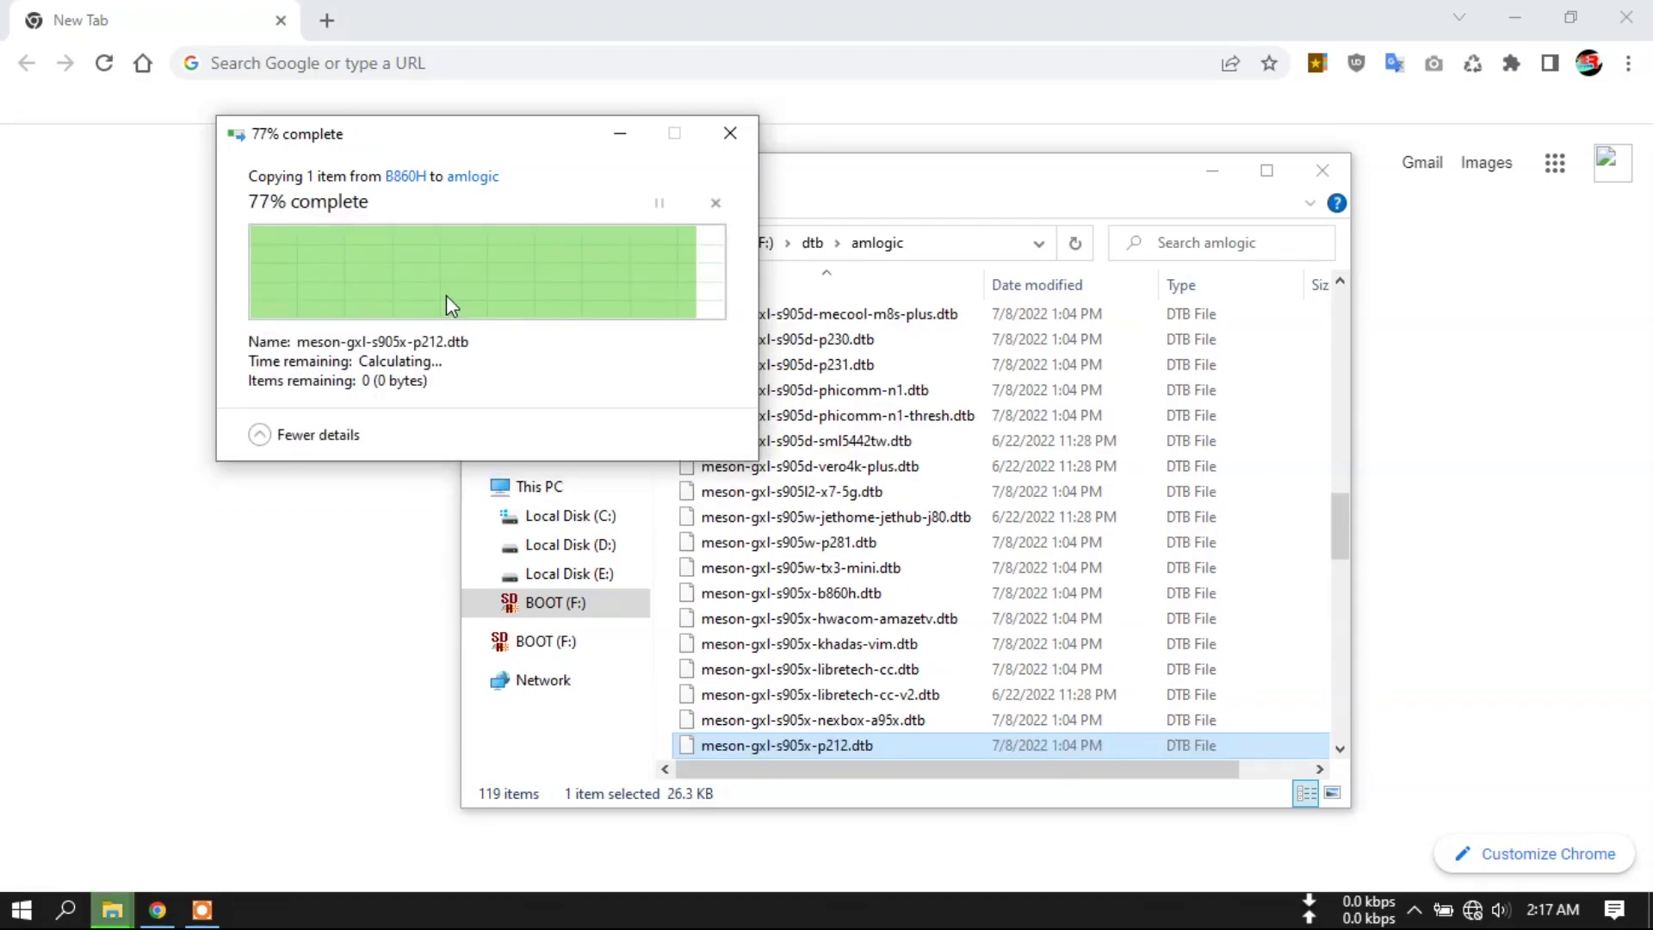
# Replace meson-gxl-s905x-p212.dtb in the amlogic folder with the copy from the HG680P folder
pyautogui.click(573, 242)
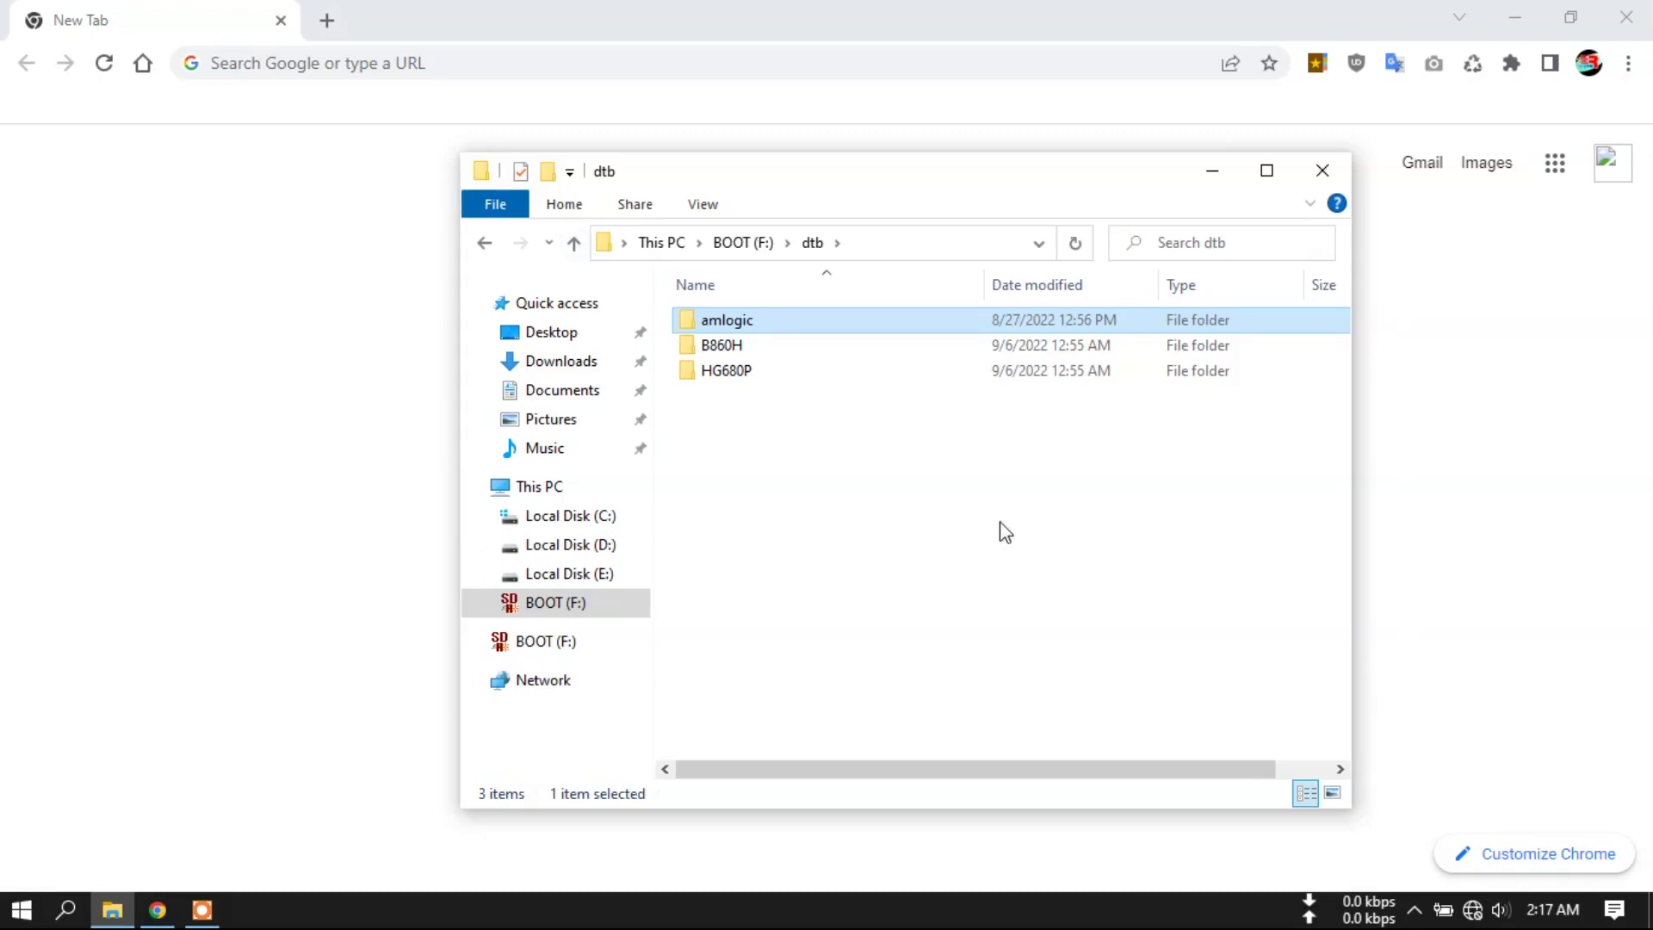
pyautogui.click(773, 347)
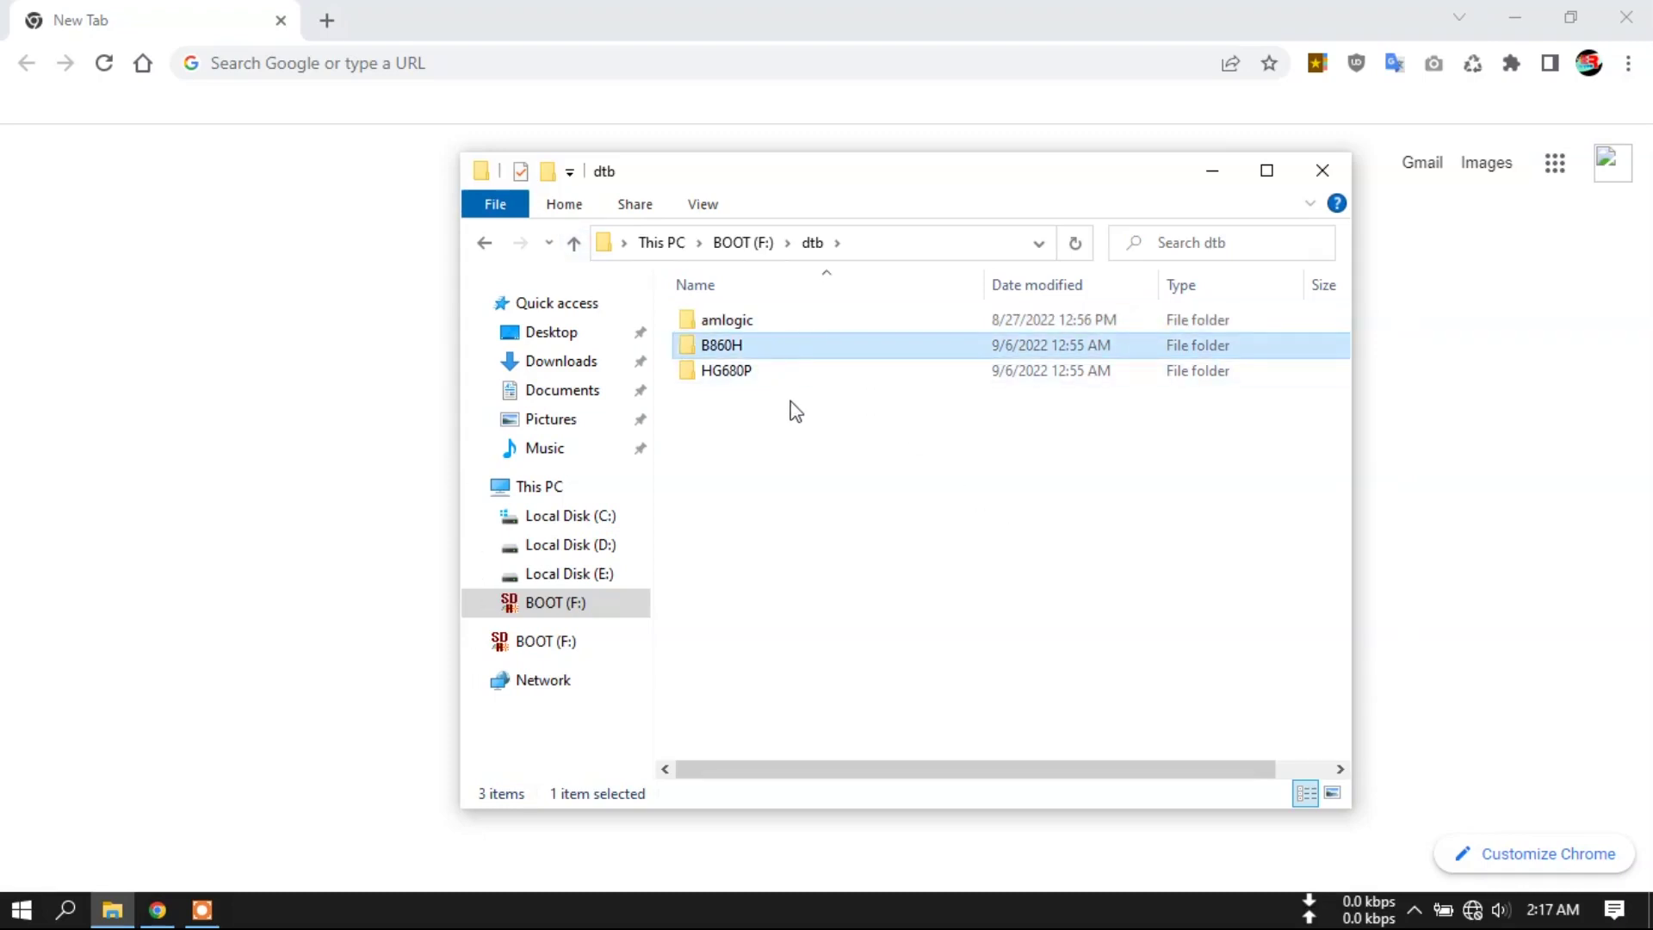
pyautogui.moveTo(754, 375)
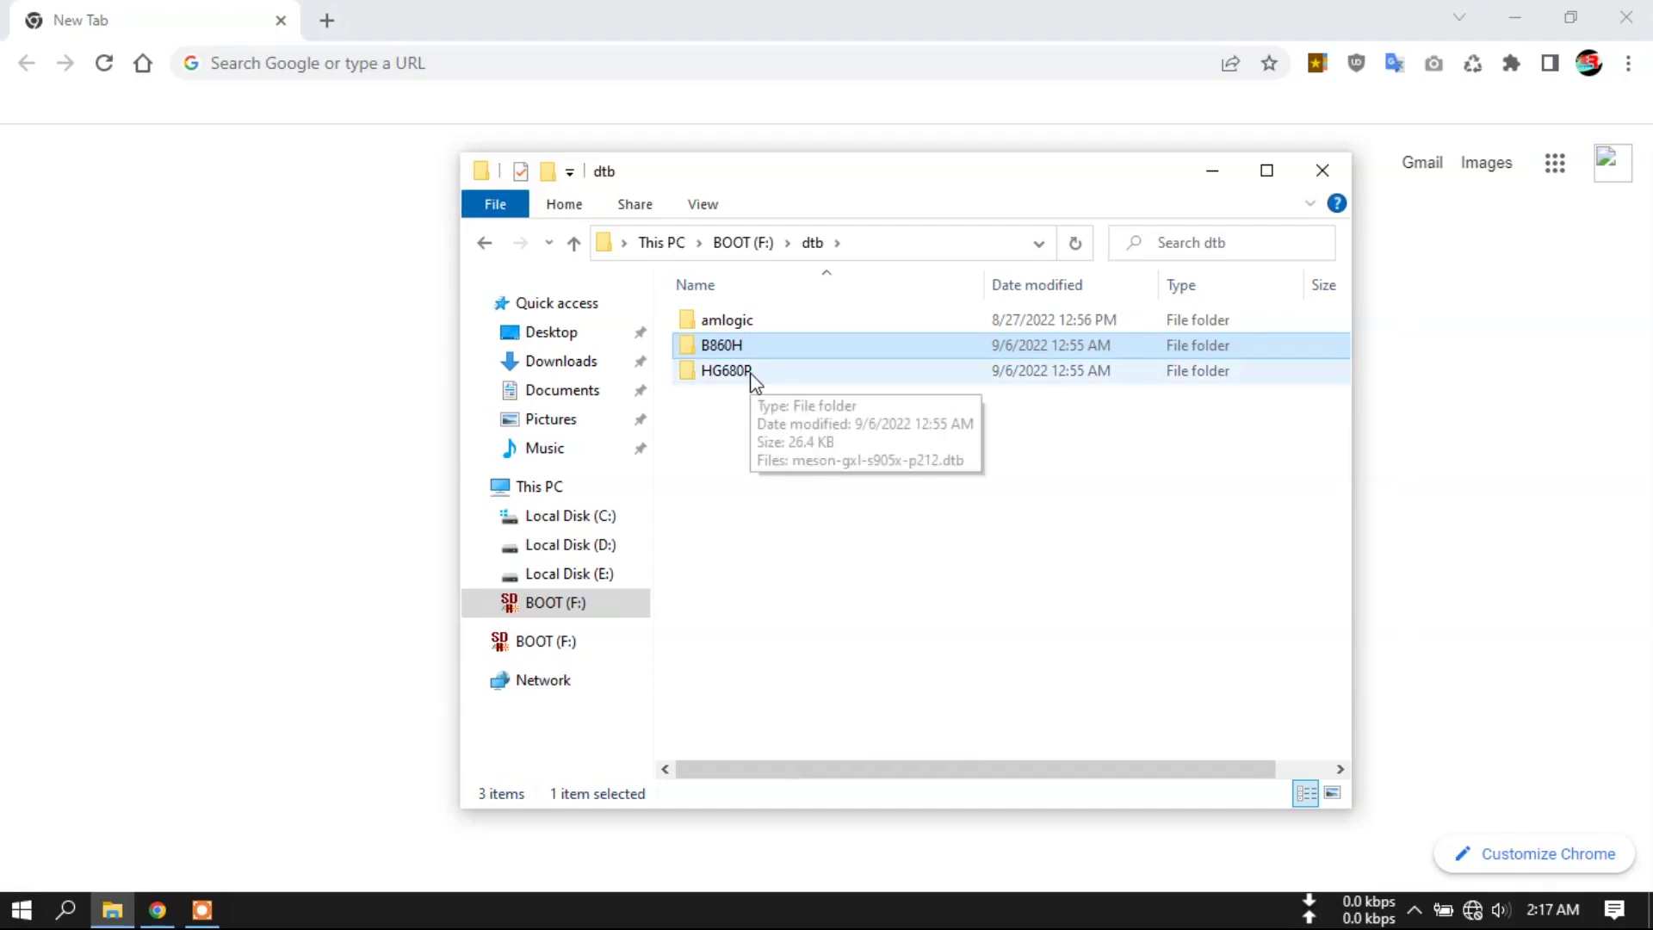
pyautogui.doubleClick(749, 372)
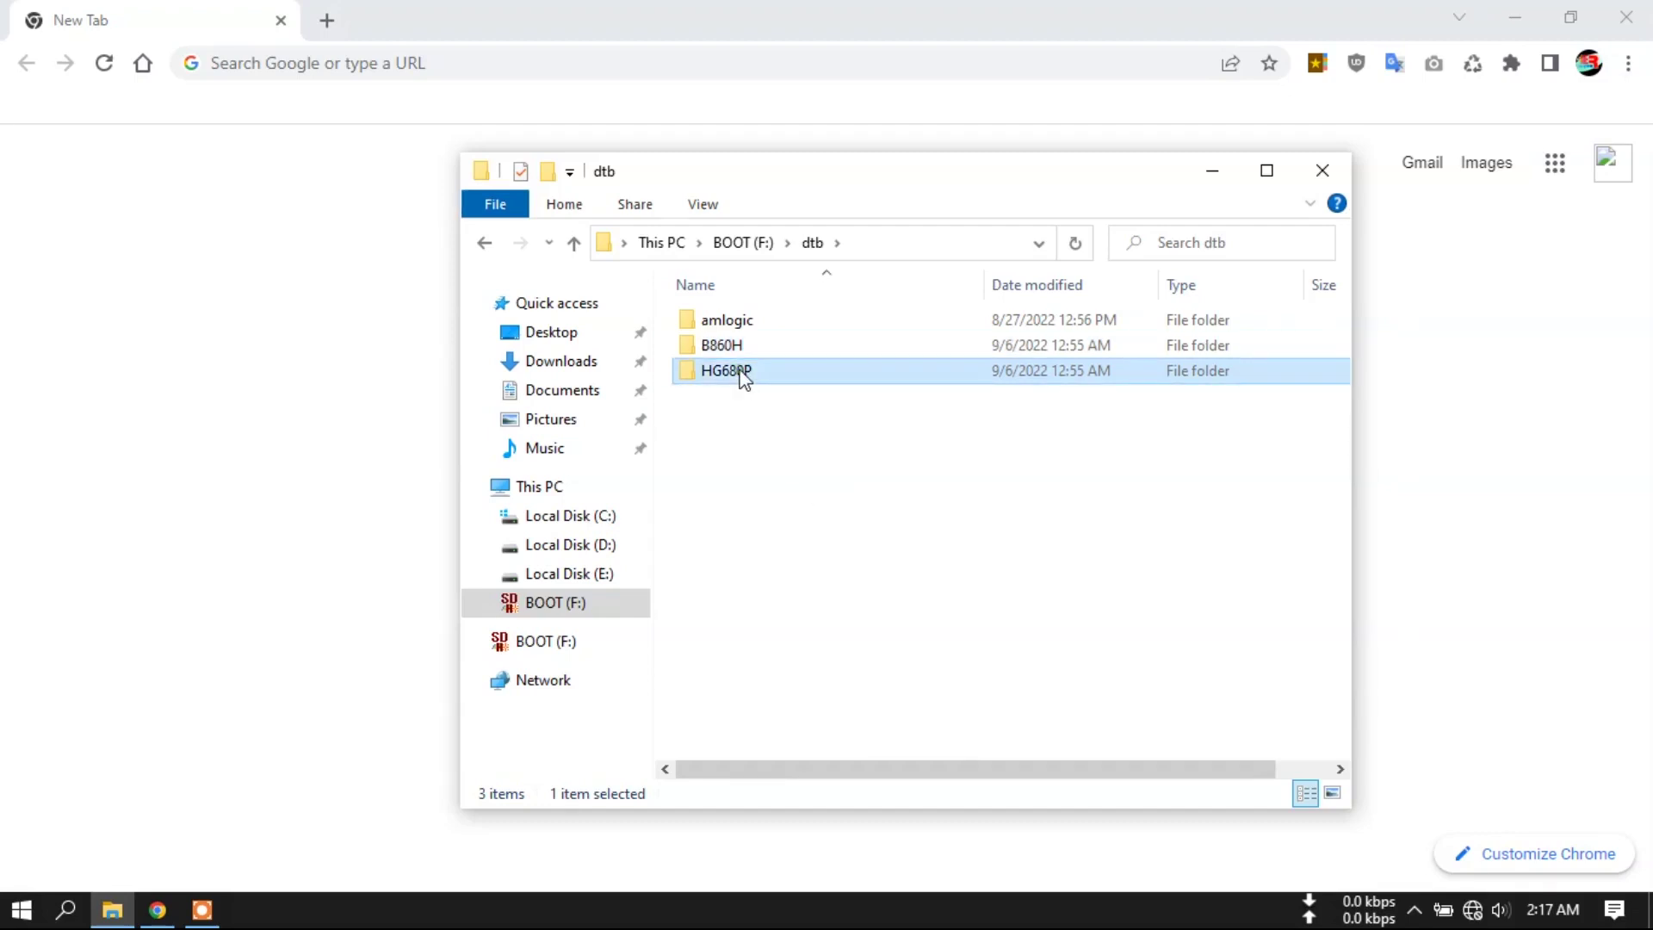
pyautogui.click(819, 325)
pyautogui.rightClick(819, 326)
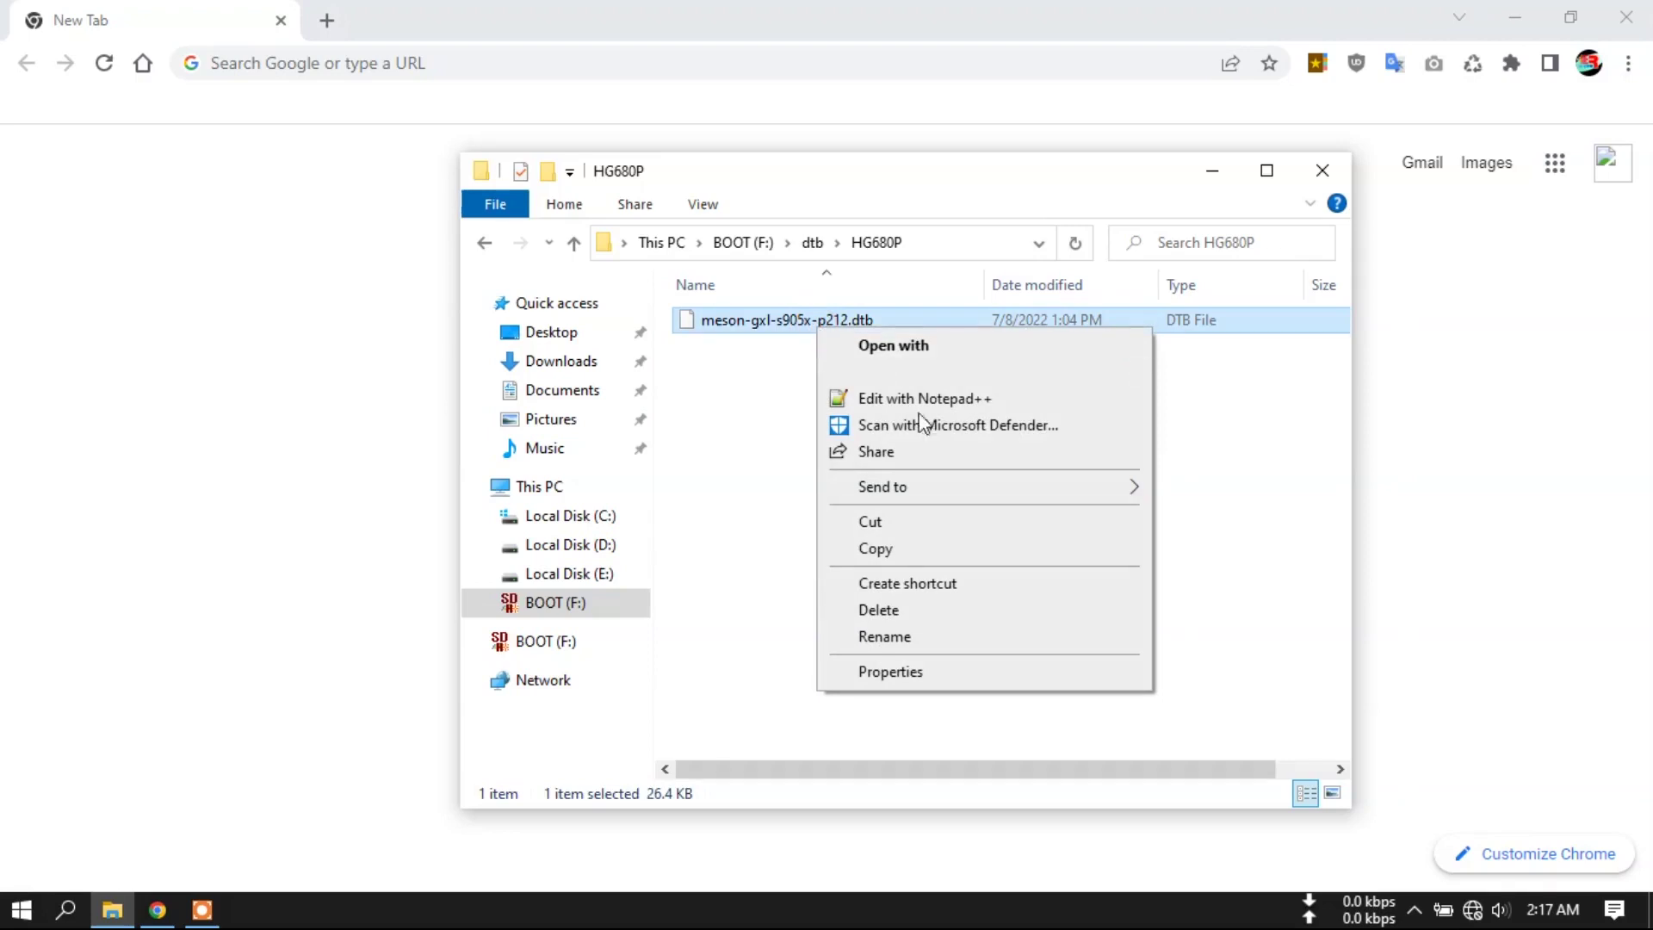
pyautogui.click(878, 549)
pyautogui.click(573, 243)
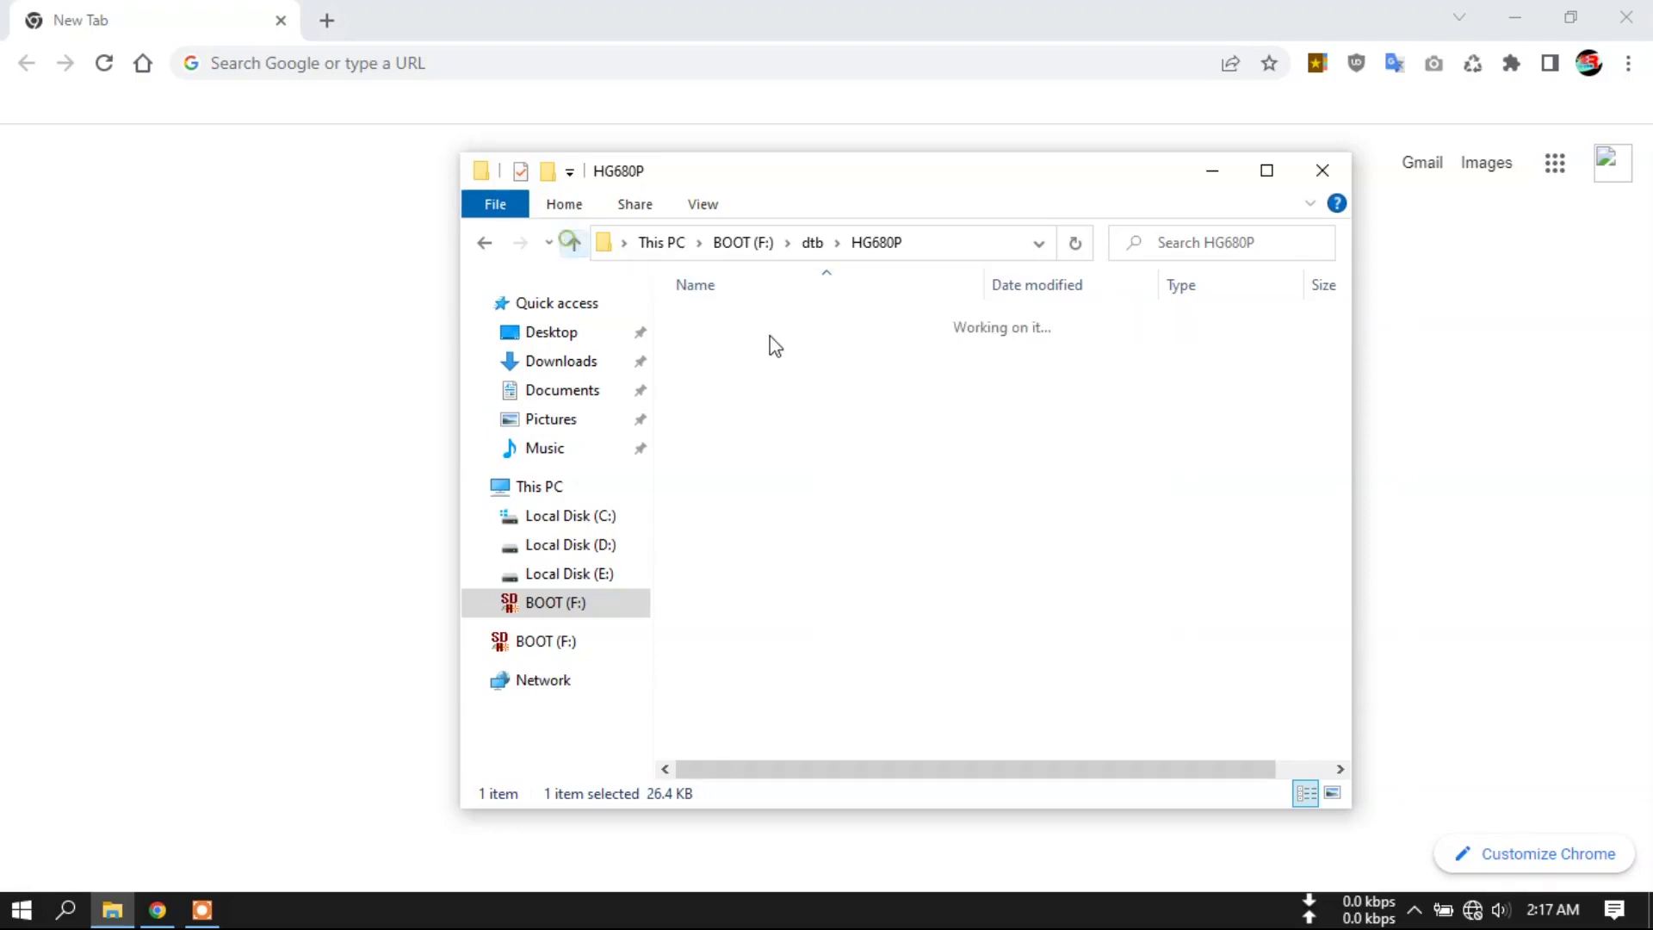
pyautogui.doubleClick(754, 321)
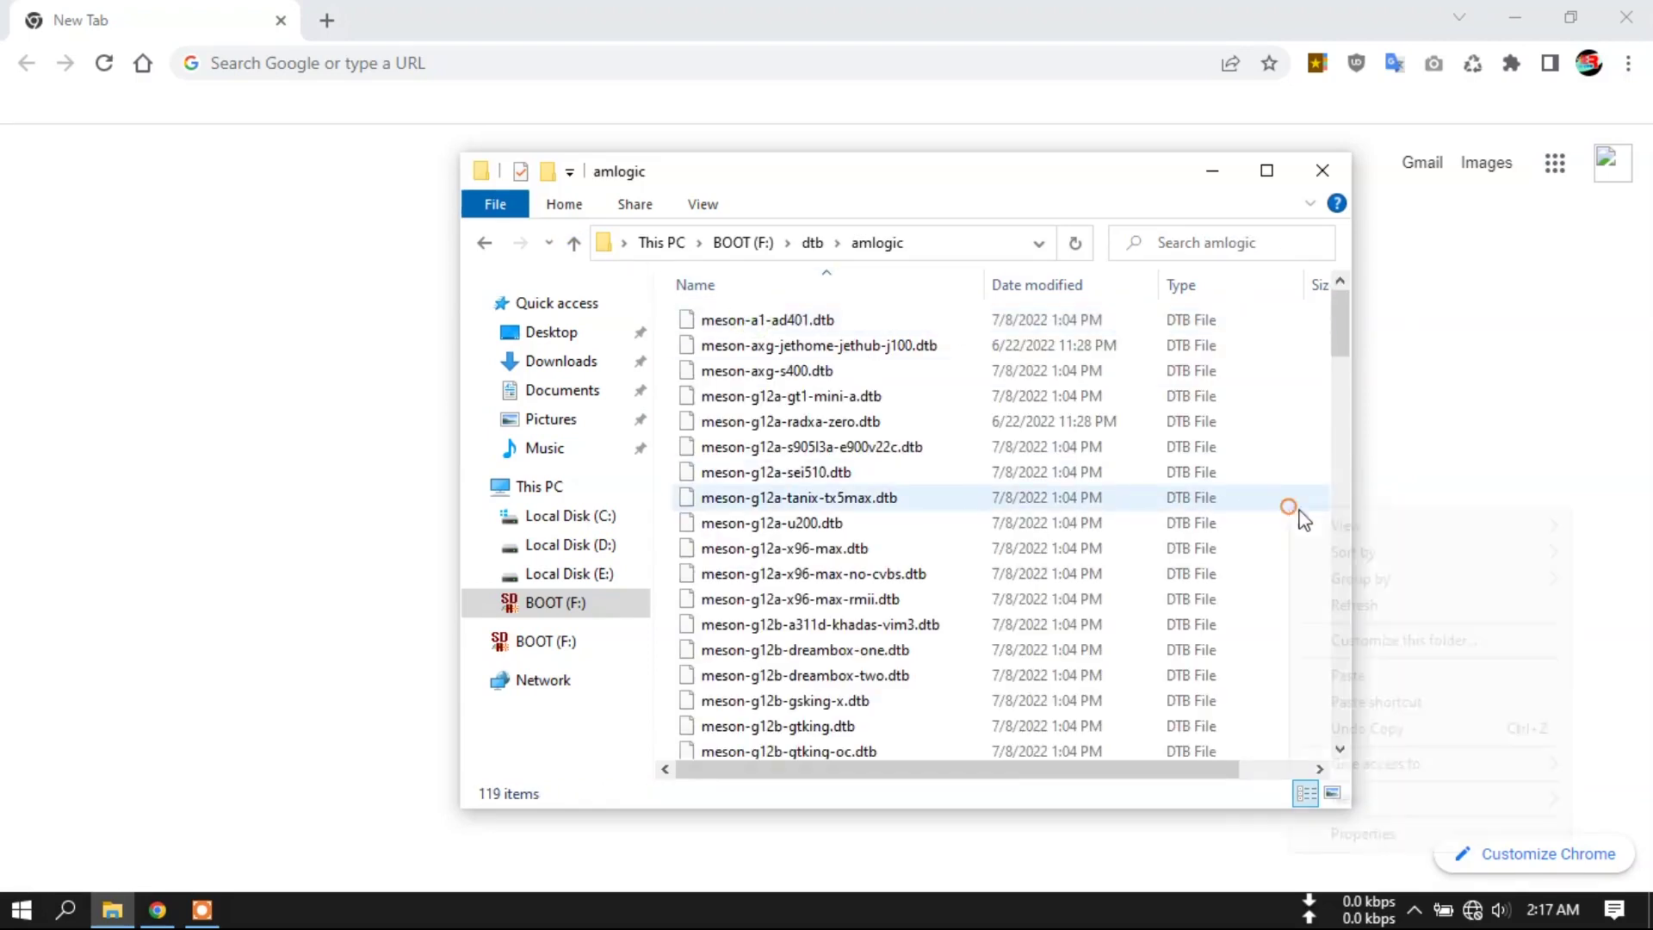
pyautogui.rightClick(1292, 511)
pyautogui.click(1340, 679)
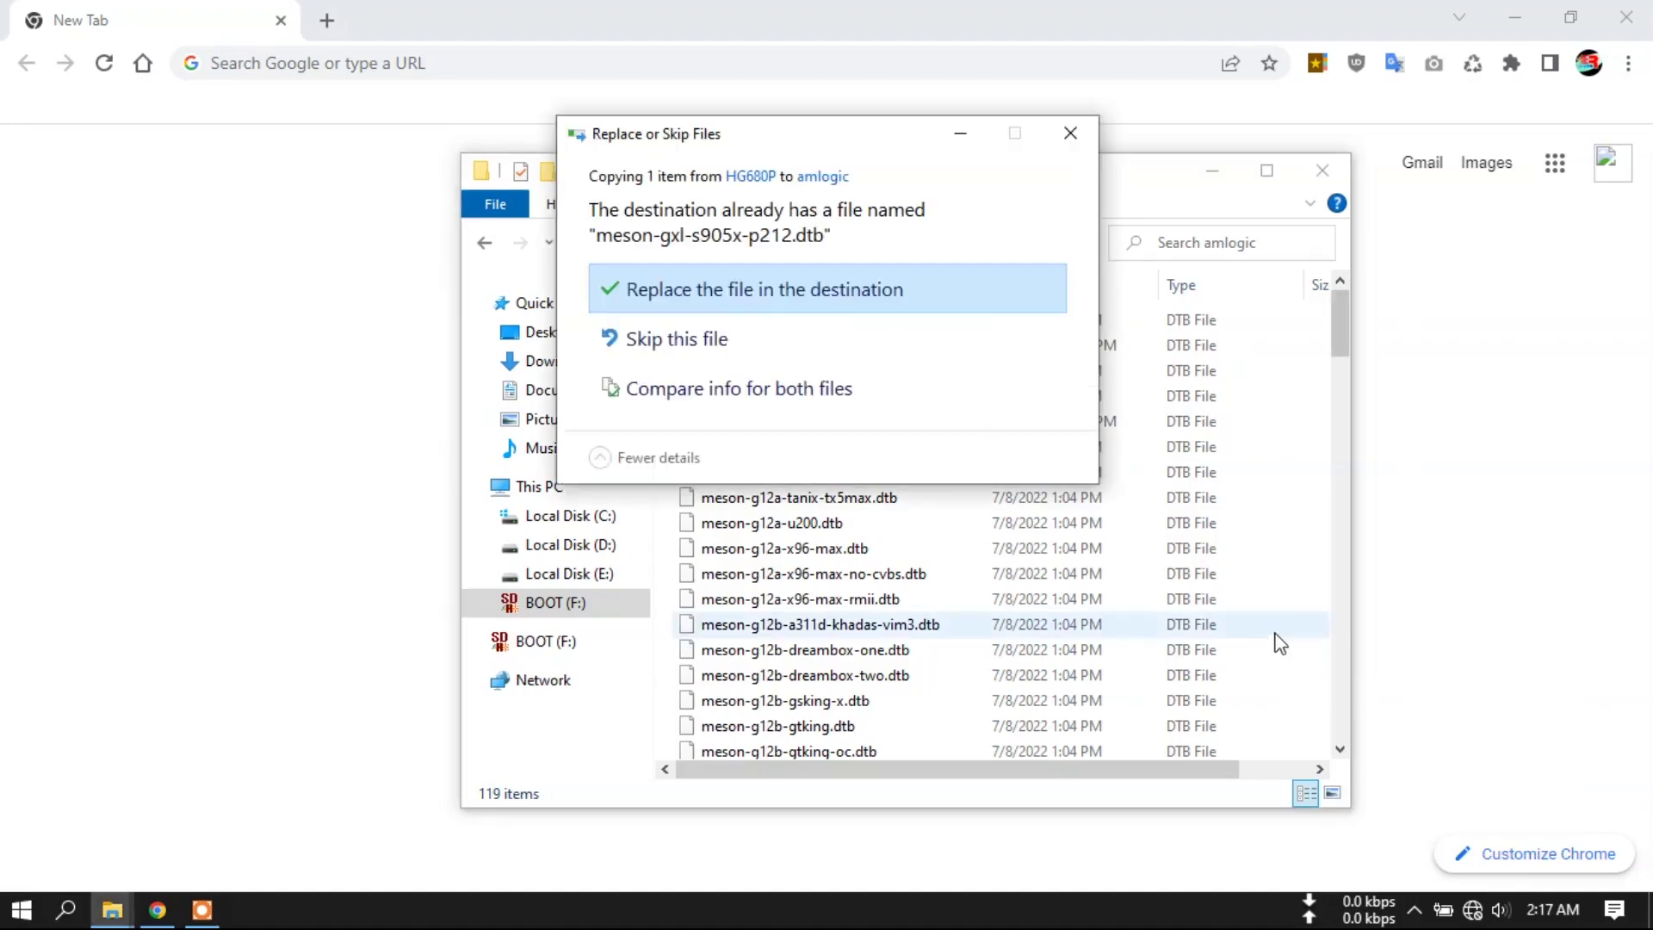
pyautogui.click(881, 287)
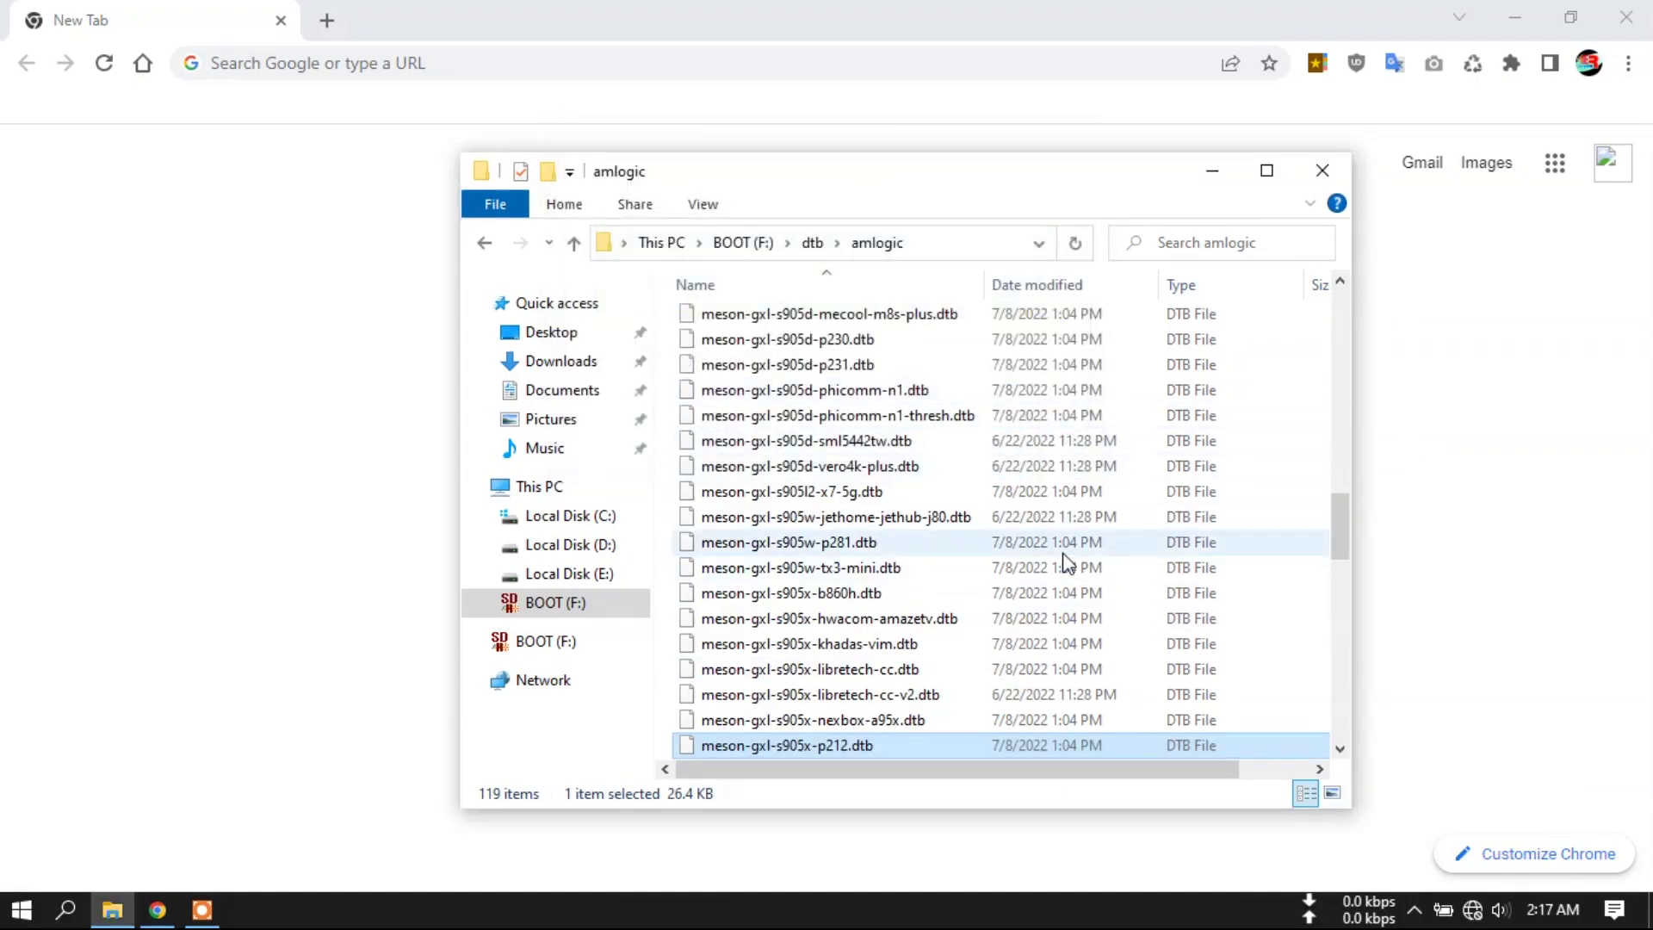
pyautogui.moveTo(1341, 546); pyautogui.dragTo(1352, 349)
# Copy the B860H version of meson-gxl-s905x-p212.dtb into the amlogic folder again, overwriting the HG680P version
pyautogui.click(570, 240)
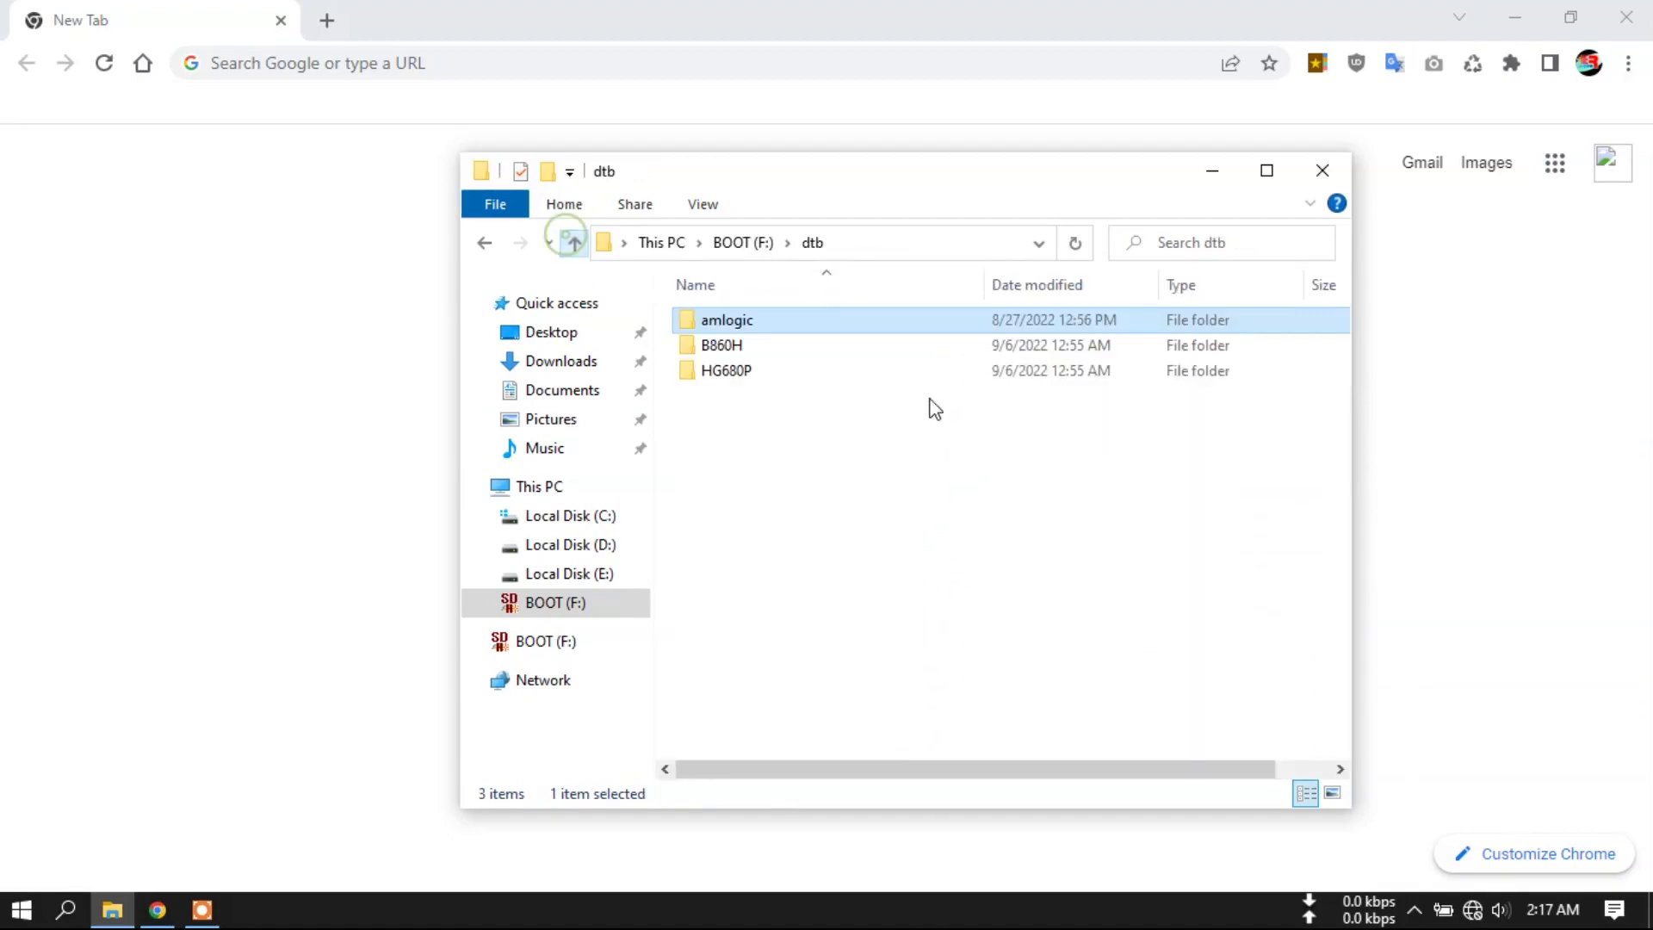
pyautogui.doubleClick(749, 348)
pyautogui.click(829, 323)
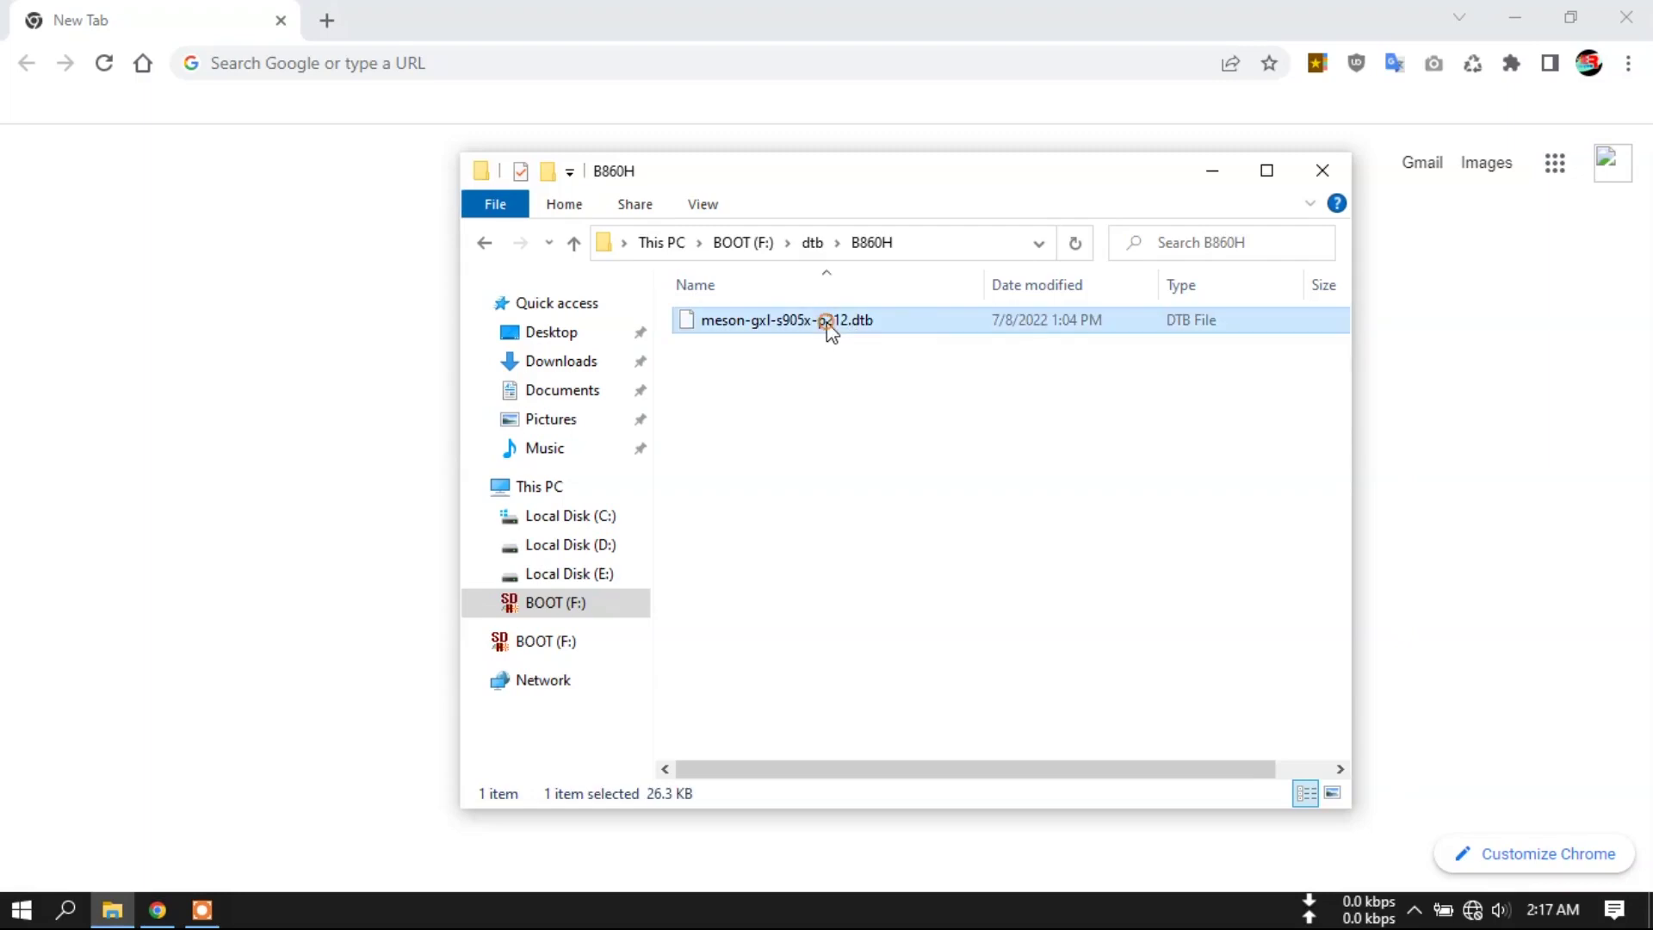
pyautogui.rightClick(829, 321)
pyautogui.click(915, 544)
pyautogui.click(574, 243)
pyautogui.doubleClick(768, 322)
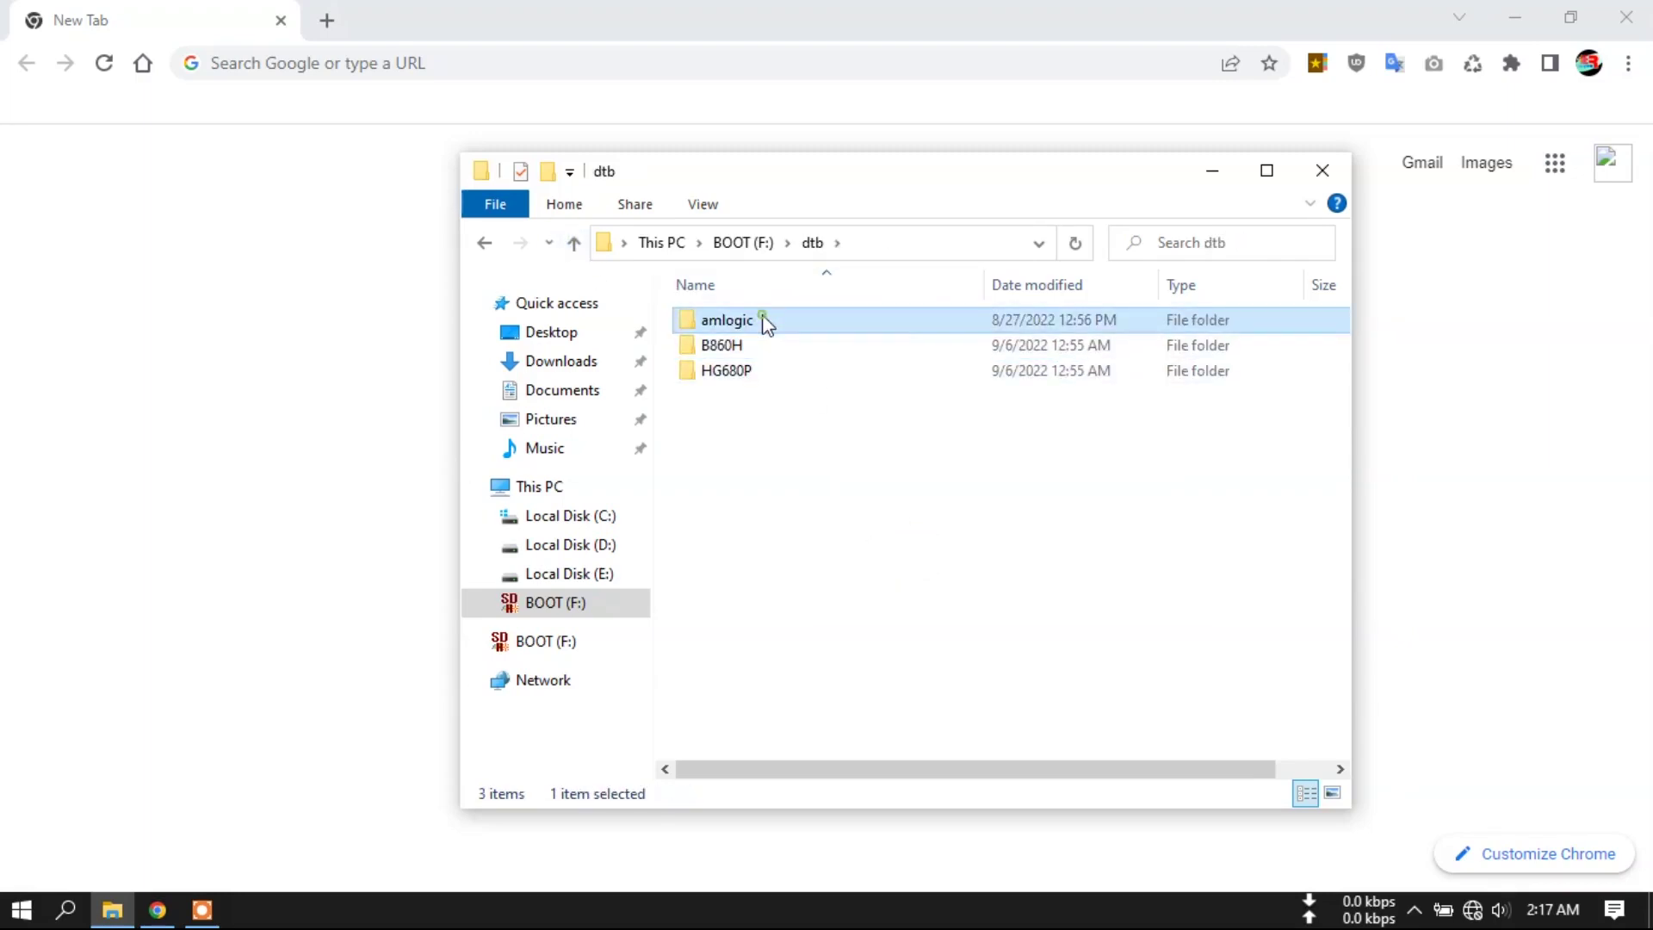
pyautogui.rightClick(1264, 506)
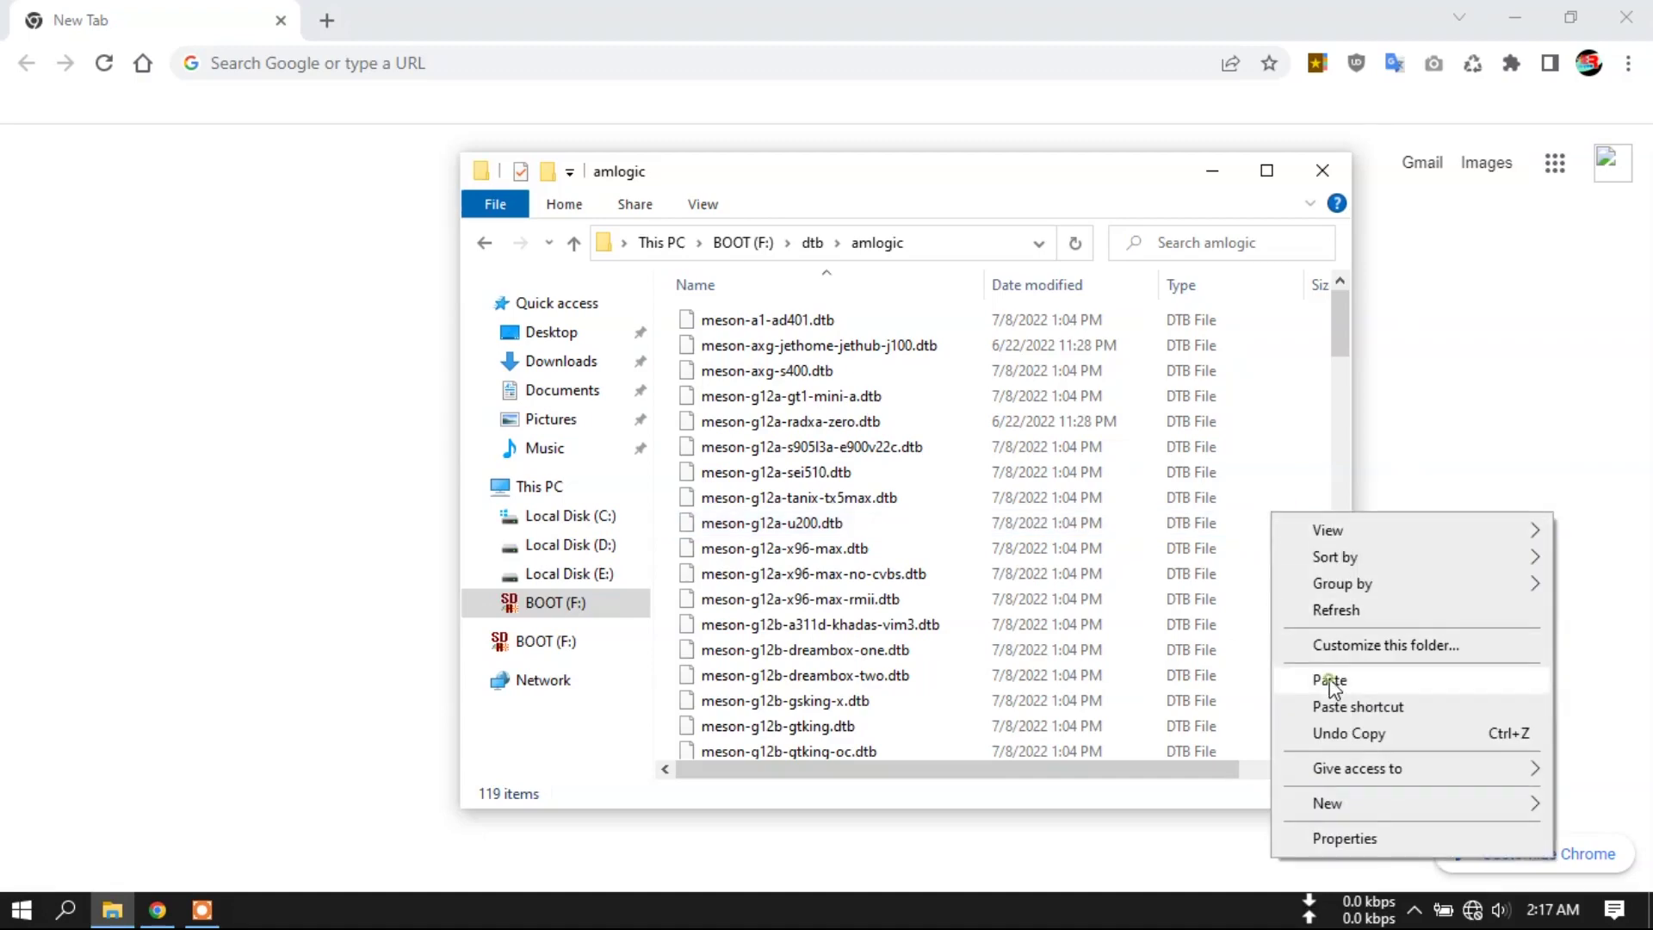
pyautogui.click(1330, 676)
pyautogui.click(829, 297)
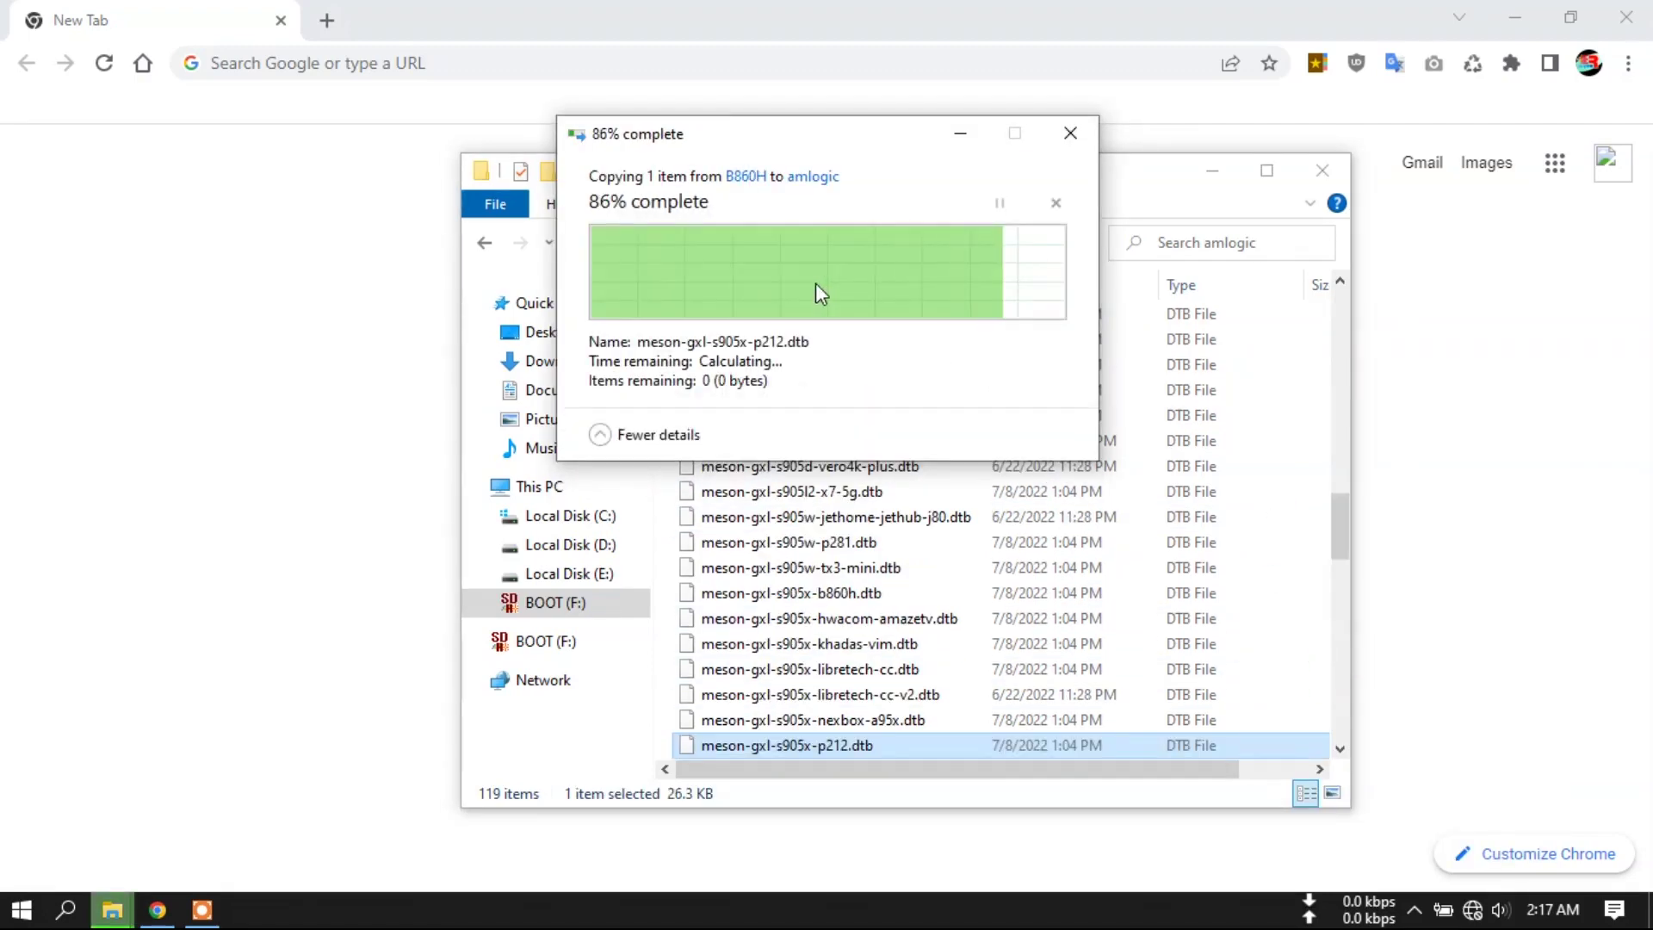
# Return to This PC and eject the BOOT (F:) drive
pyautogui.click(575, 244)
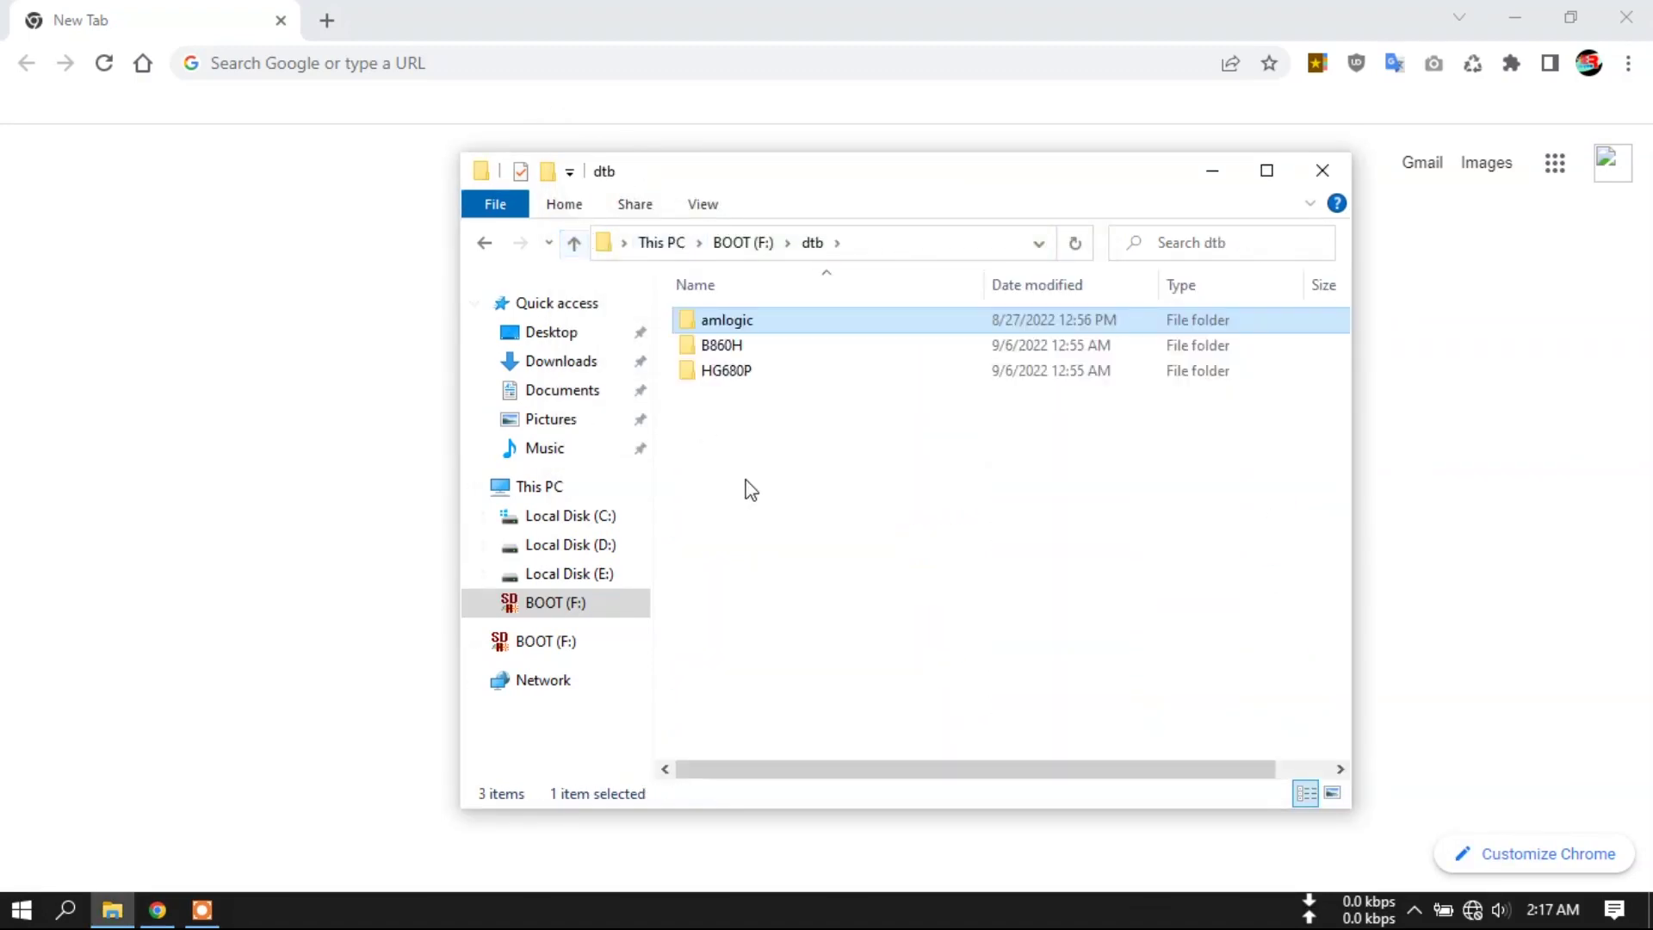
pyautogui.click(574, 244)
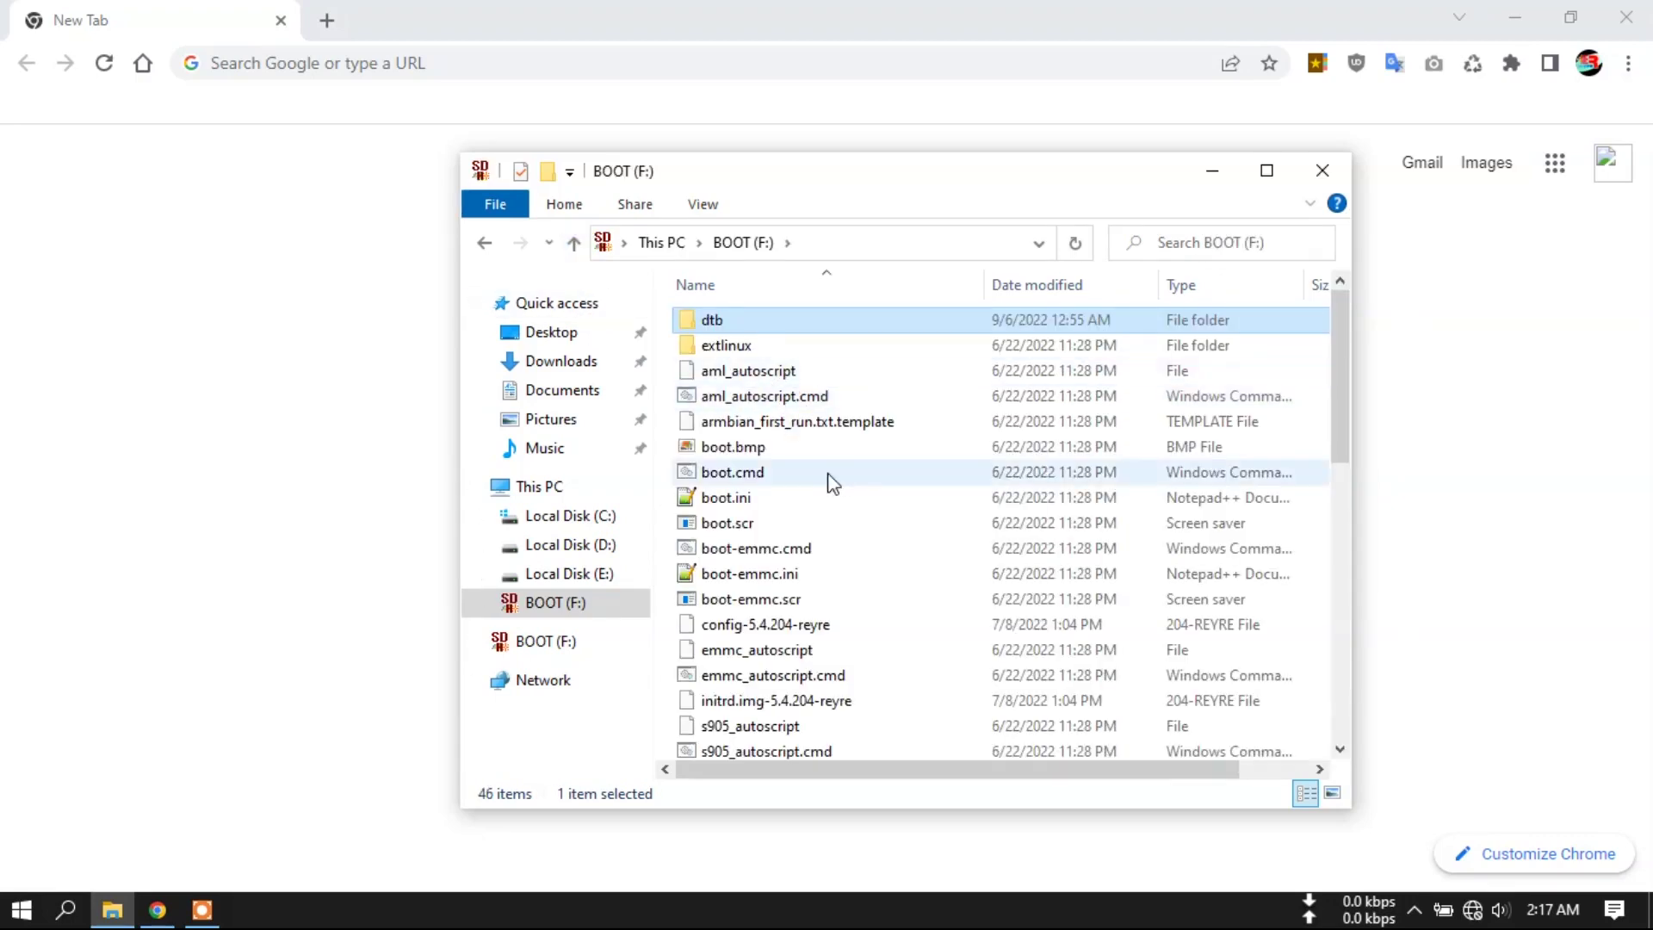
pyautogui.click(575, 243)
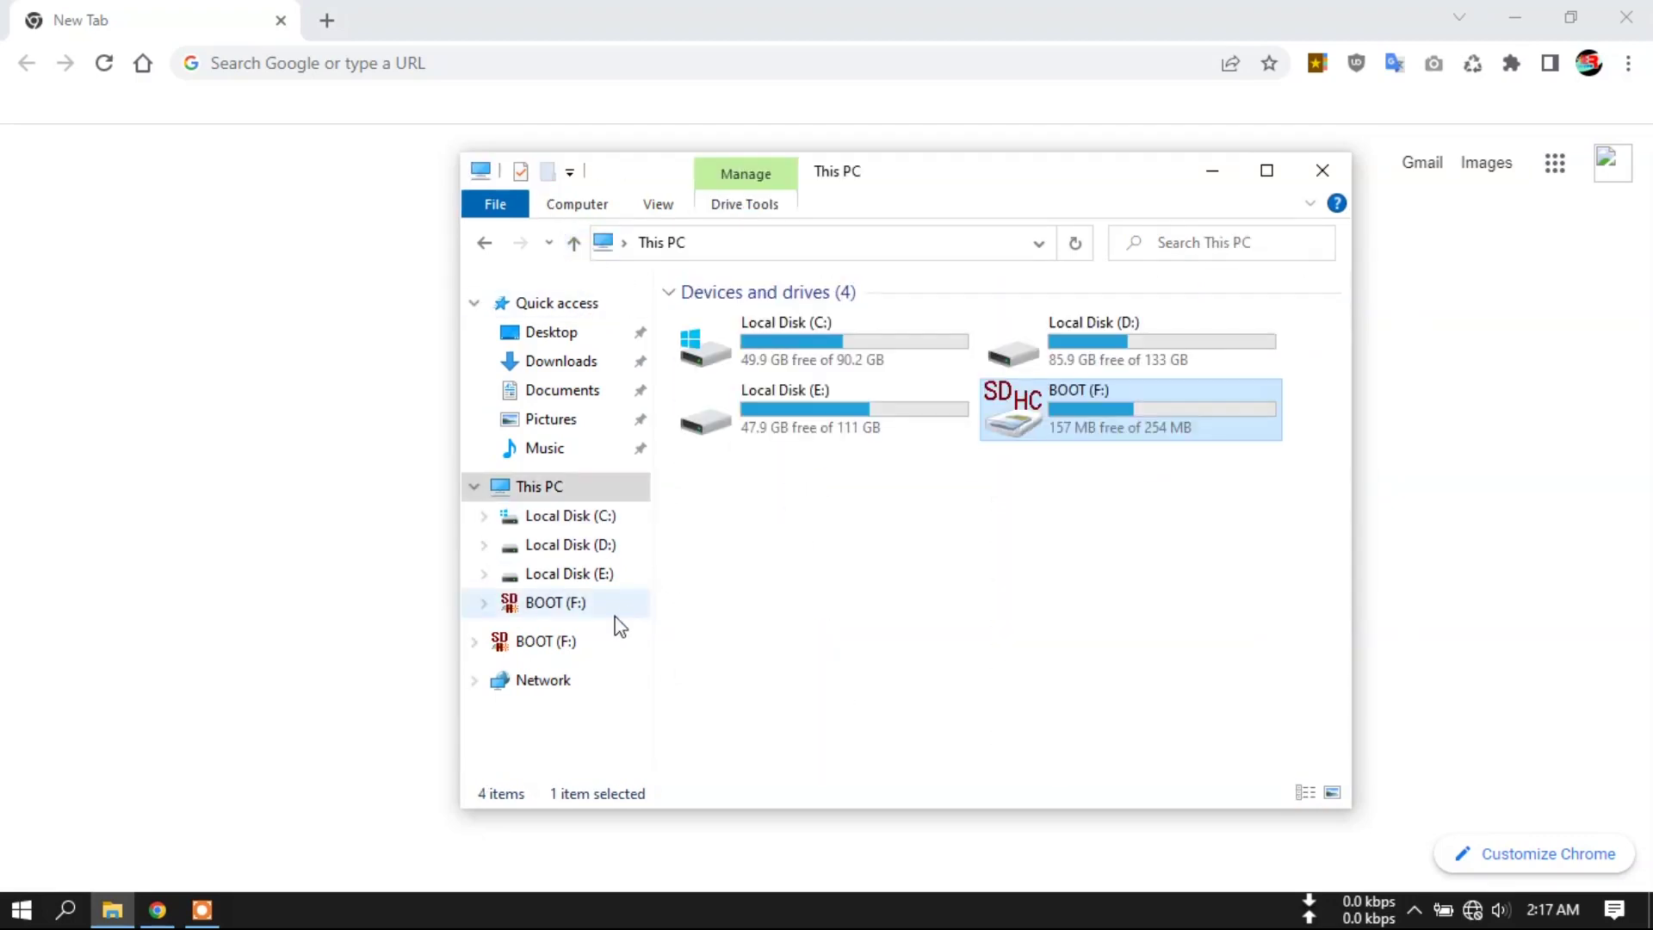
pyautogui.rightClick(573, 608)
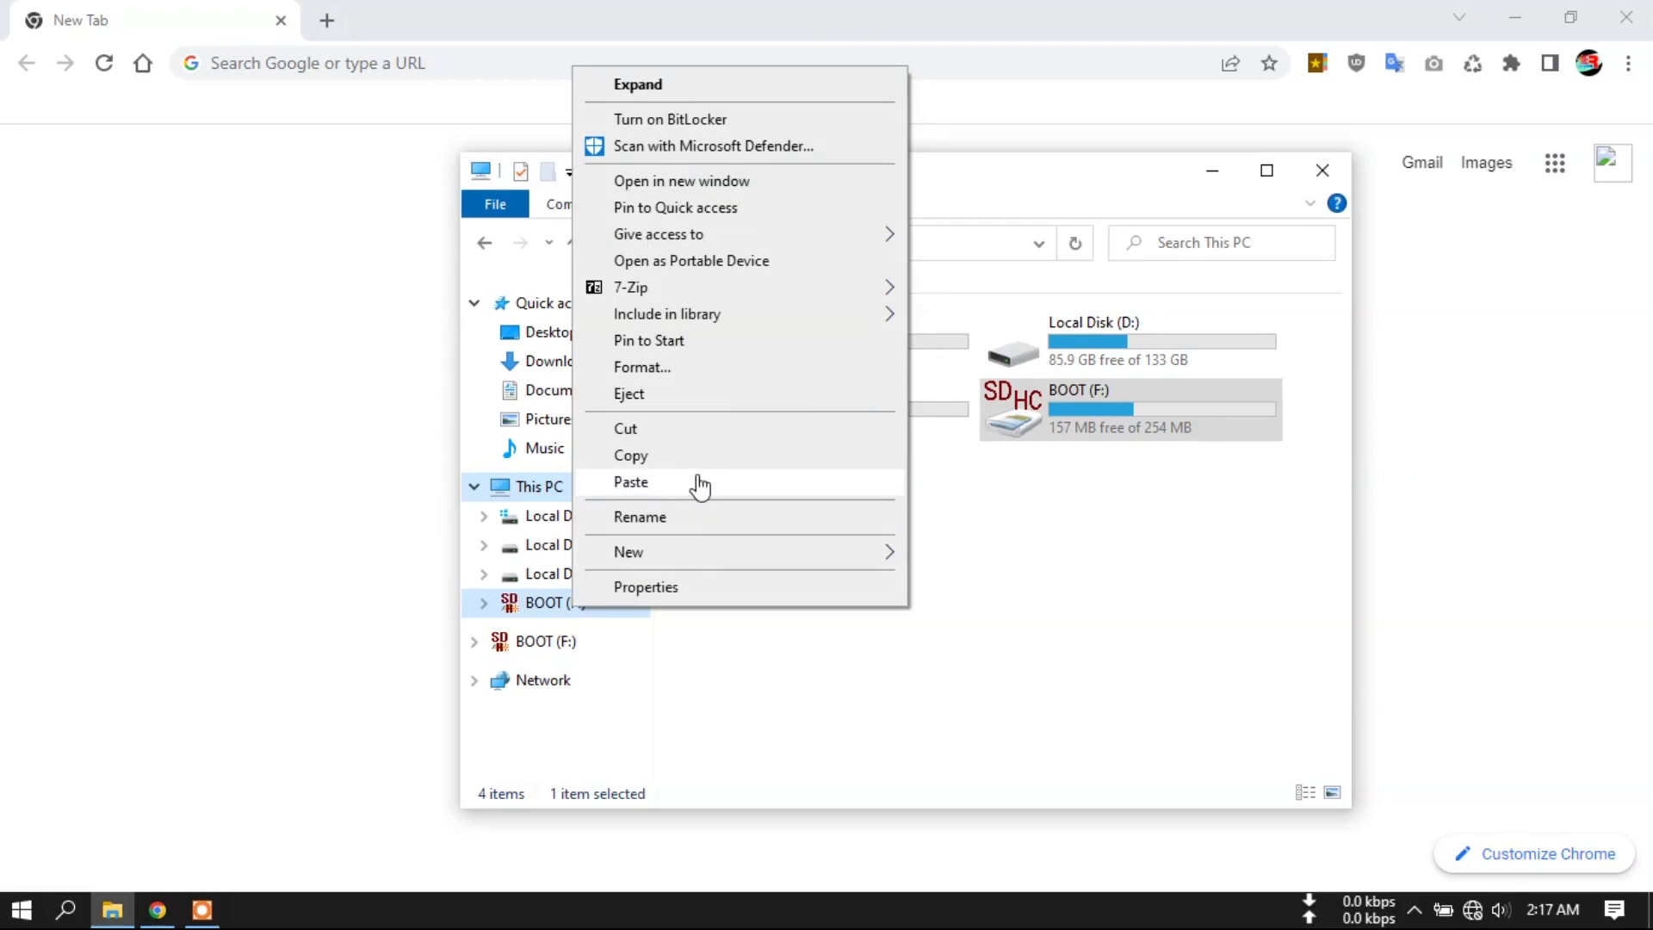
pyautogui.click(689, 398)
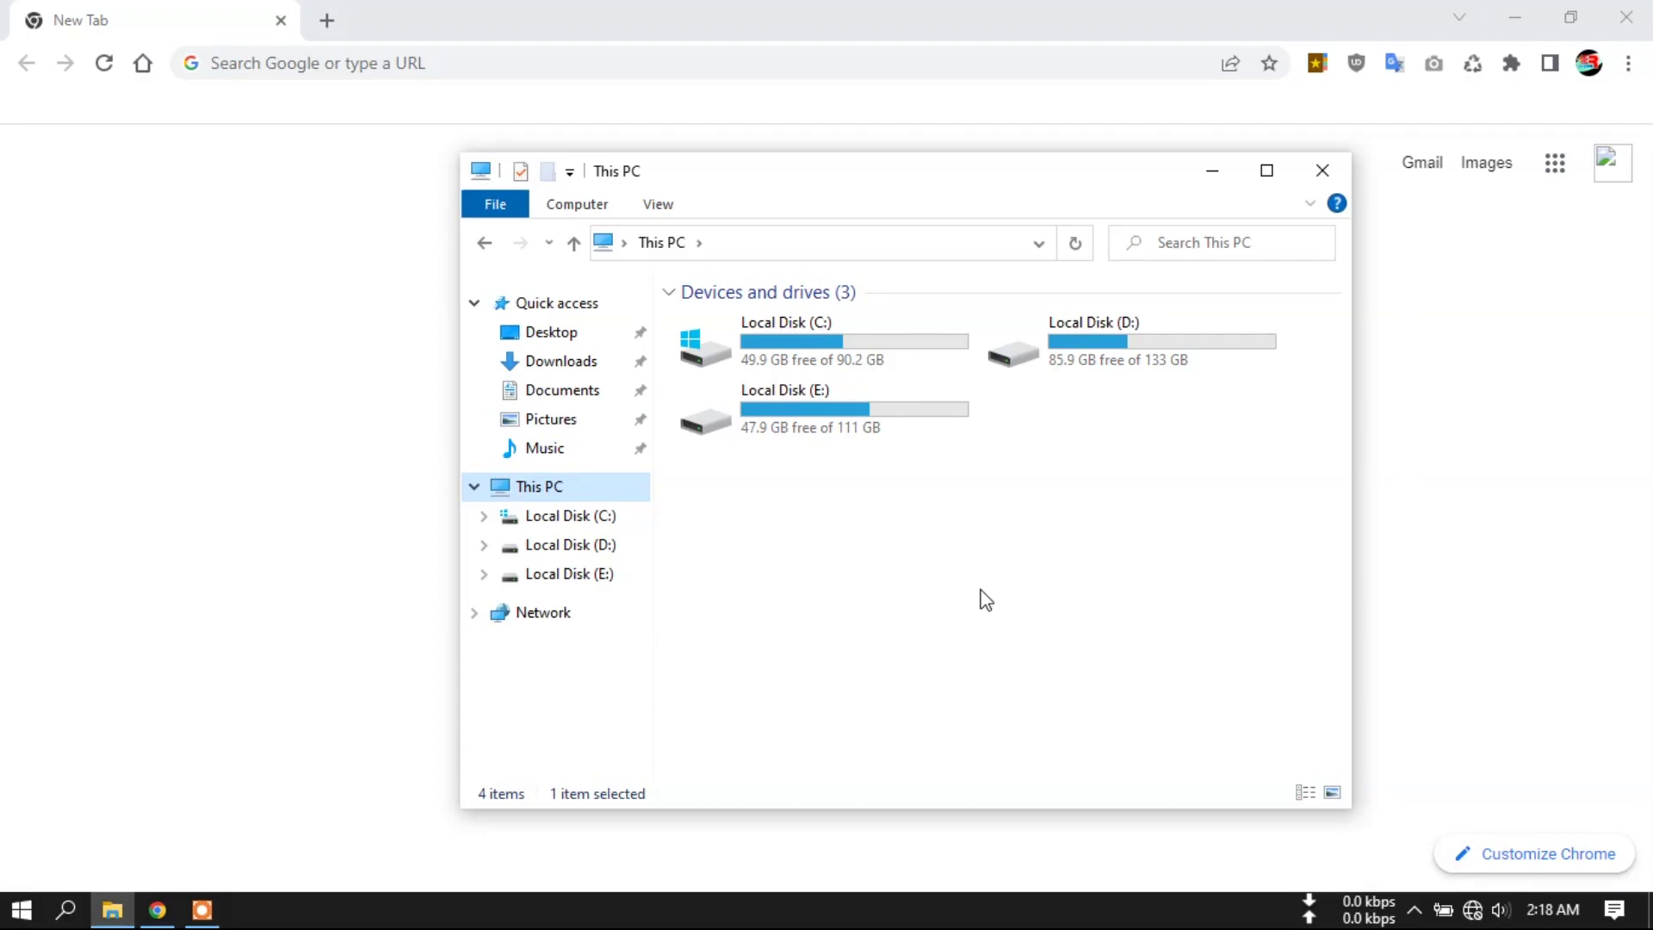
# Refresh the list of available Wi-Fi networks and connect to the open REYRE-STBx network
pyautogui.click(1474, 911)
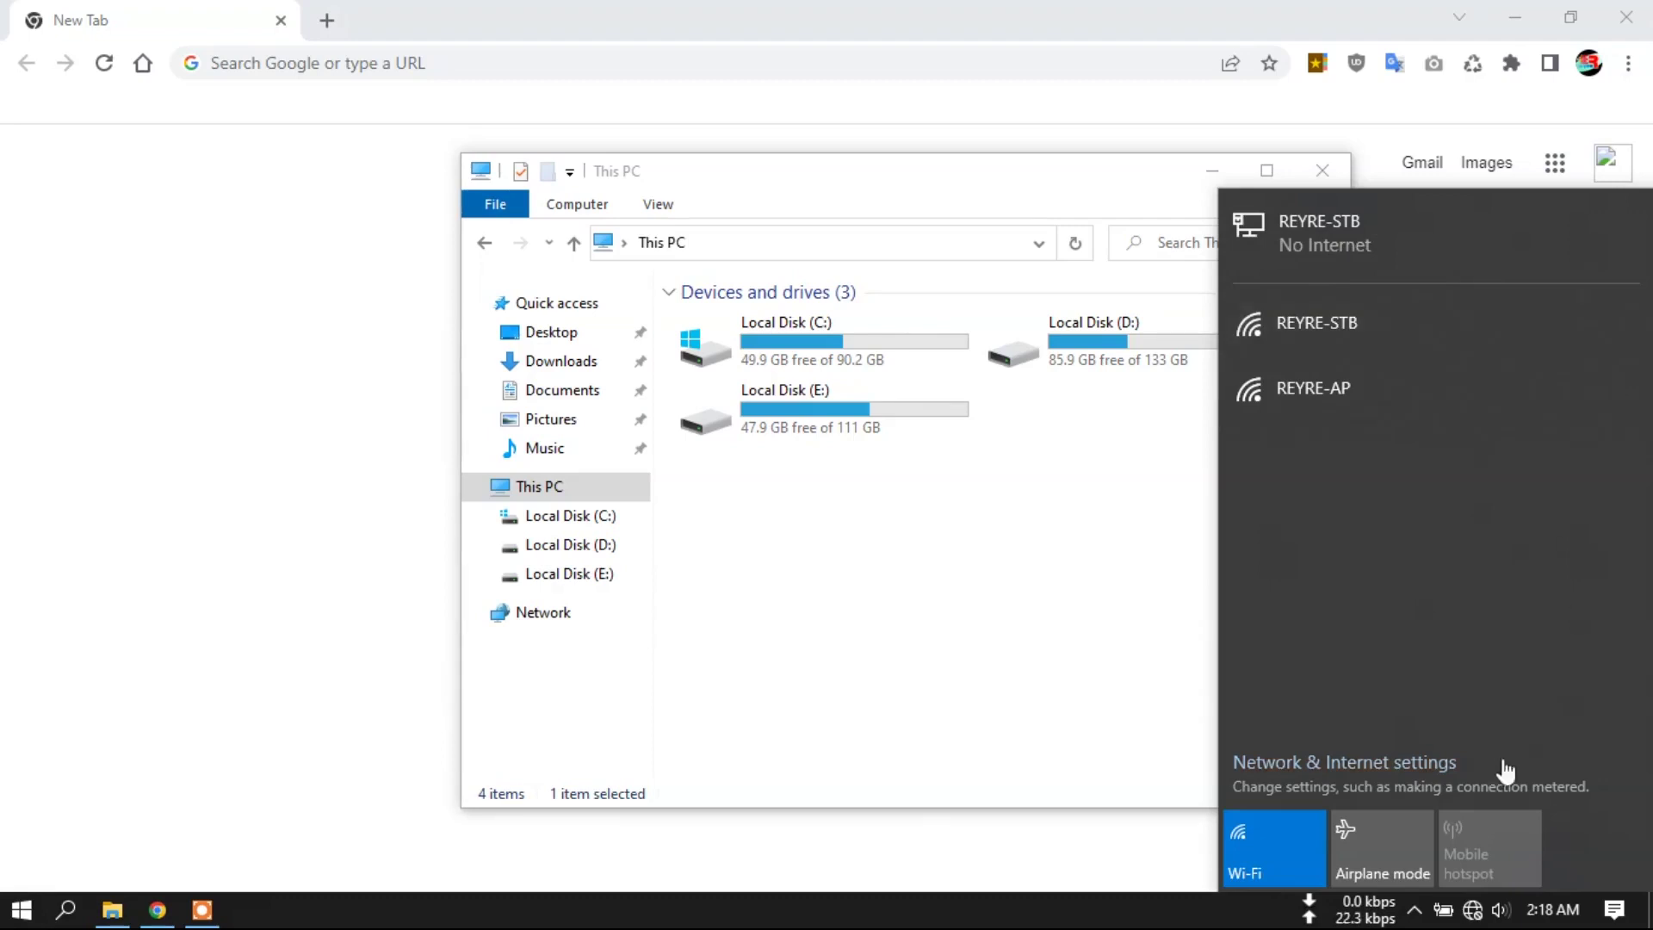
pyautogui.click(1473, 910)
pyautogui.click(1473, 910)
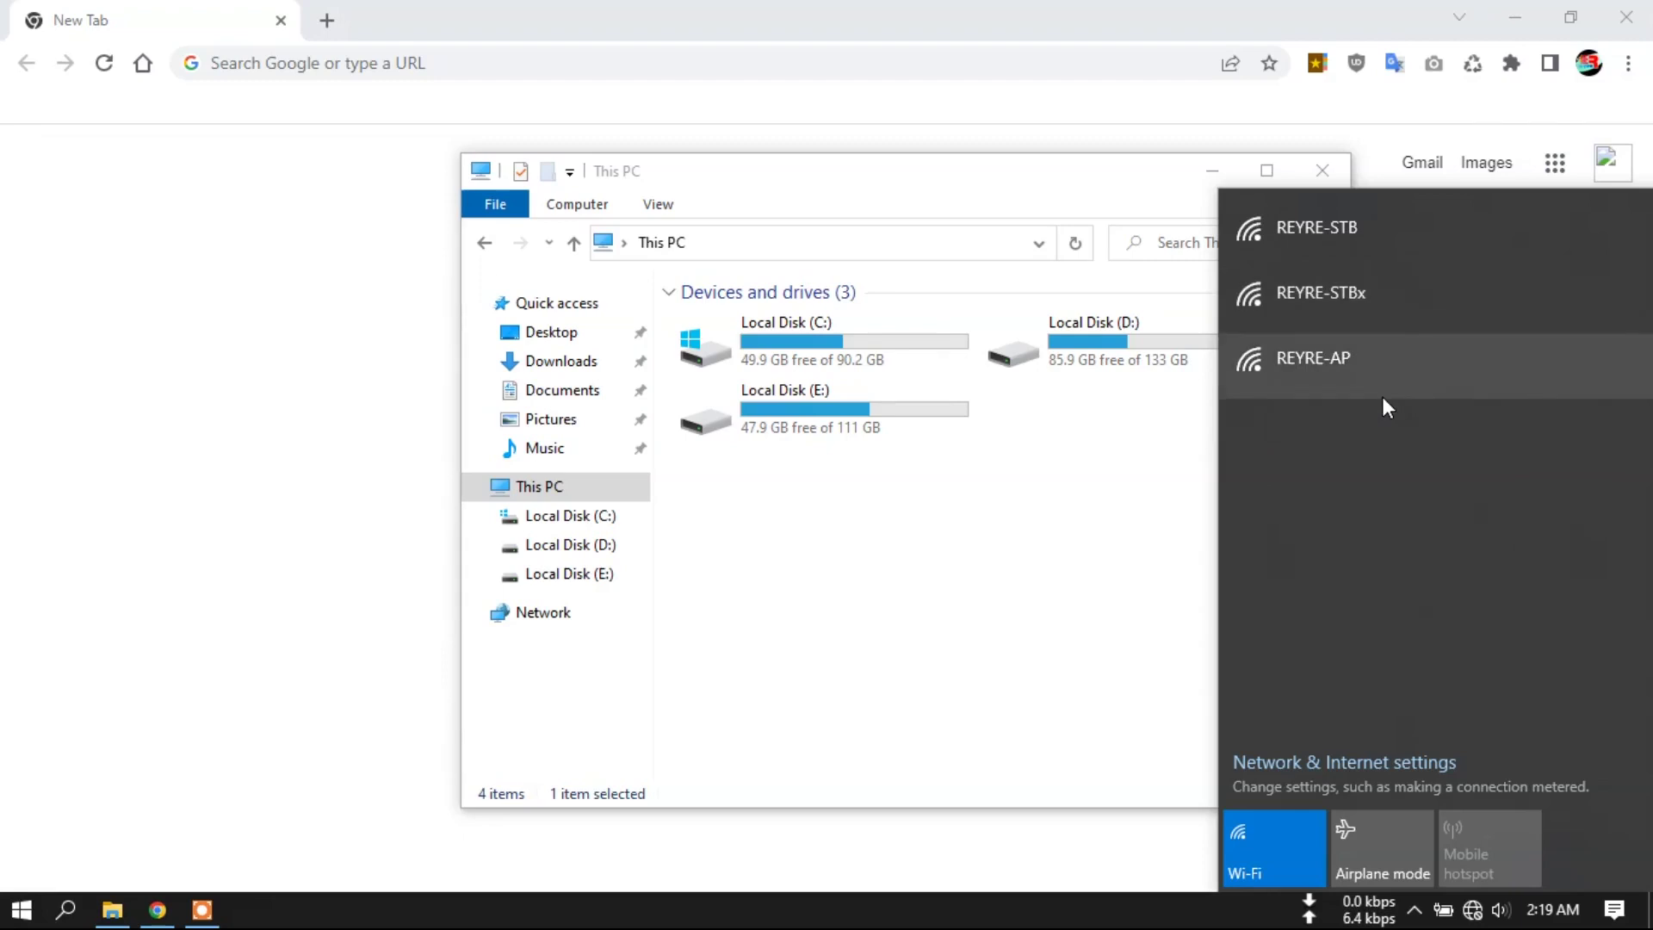
pyautogui.click(1403, 293)
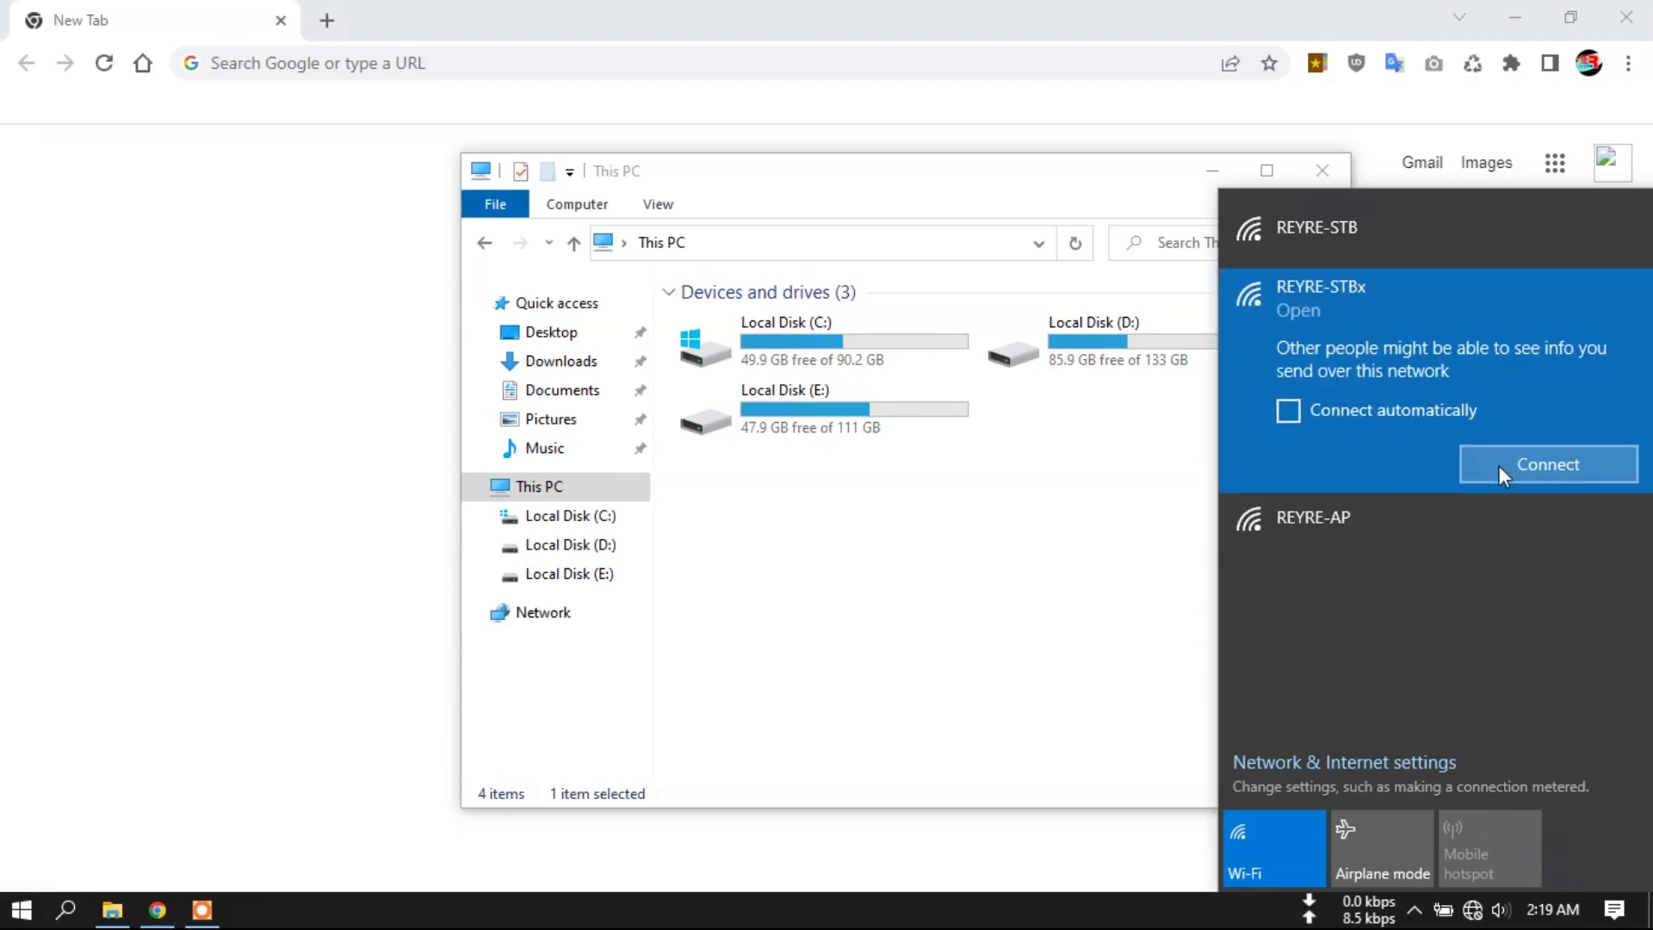
pyautogui.click(1521, 469)
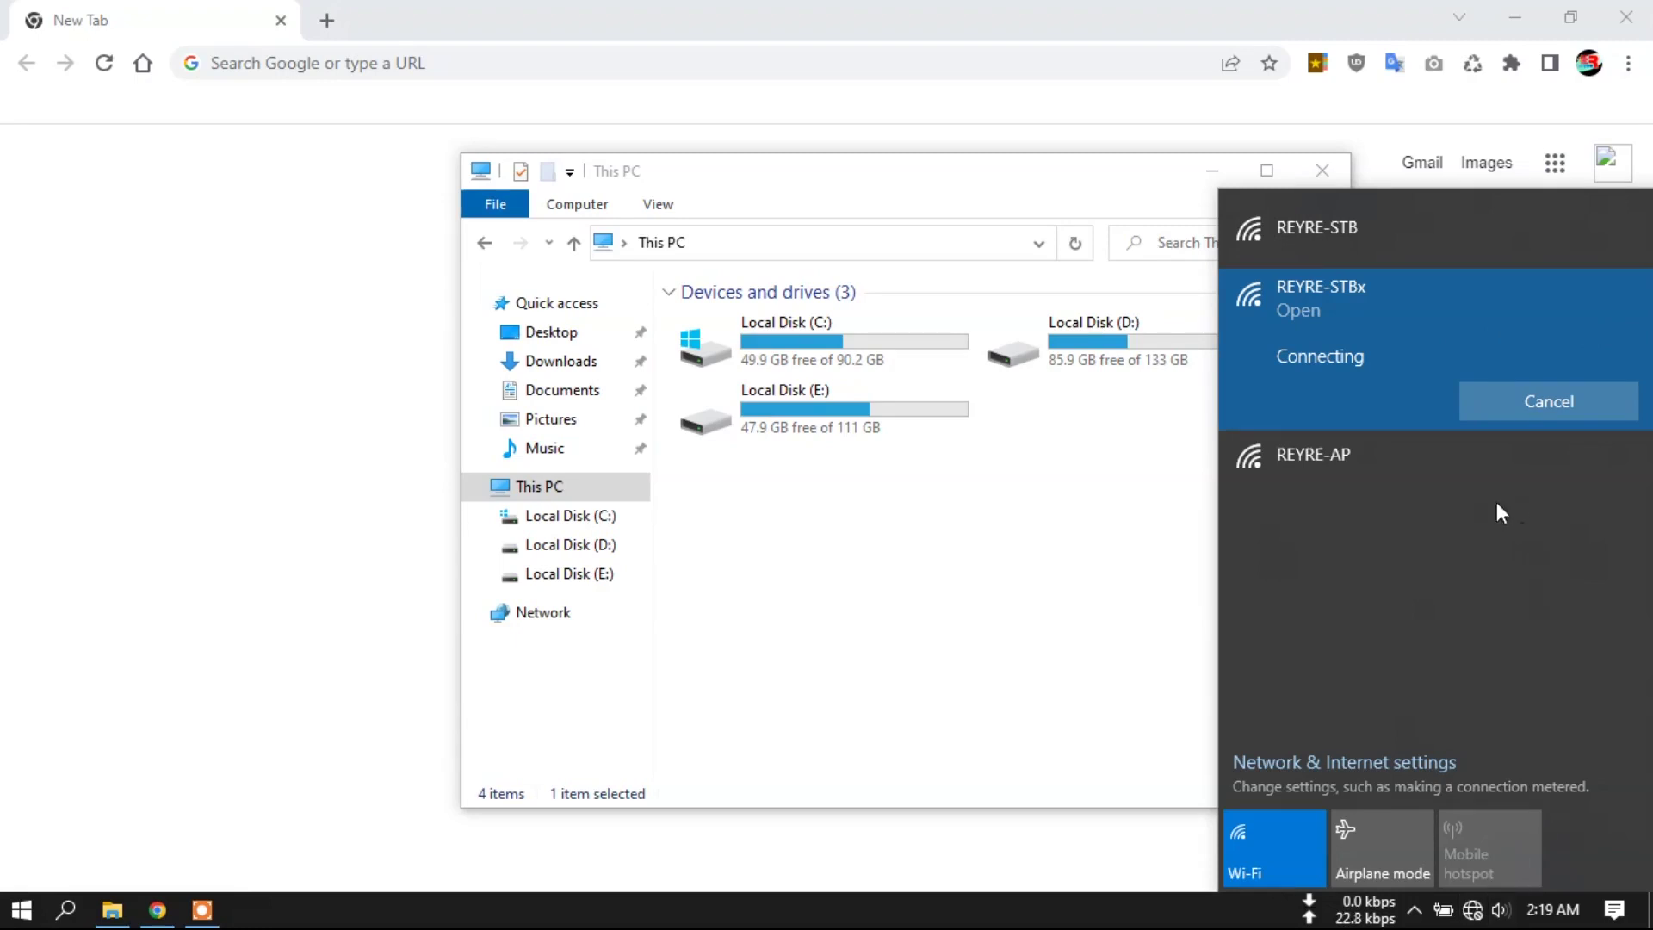
# Switch to Chrome, open the bookmarked REYRE-STB router page at 192.168.1.1 and log in to LuCI
pyautogui.click(336, 168)
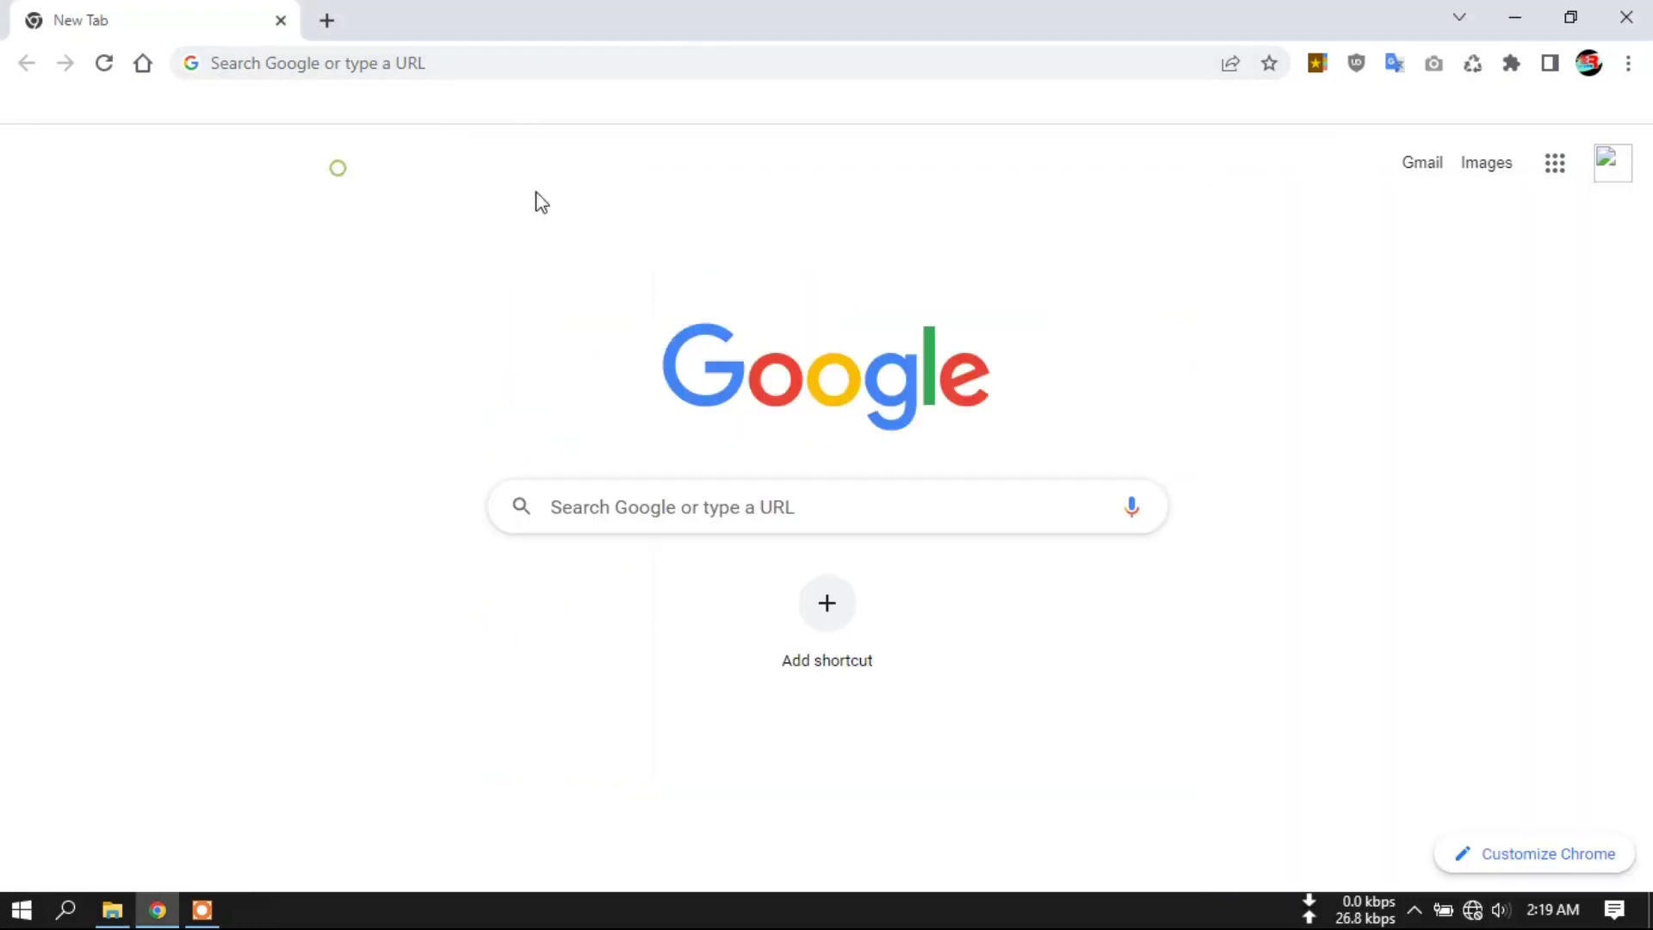
pyautogui.click(1332, 65)
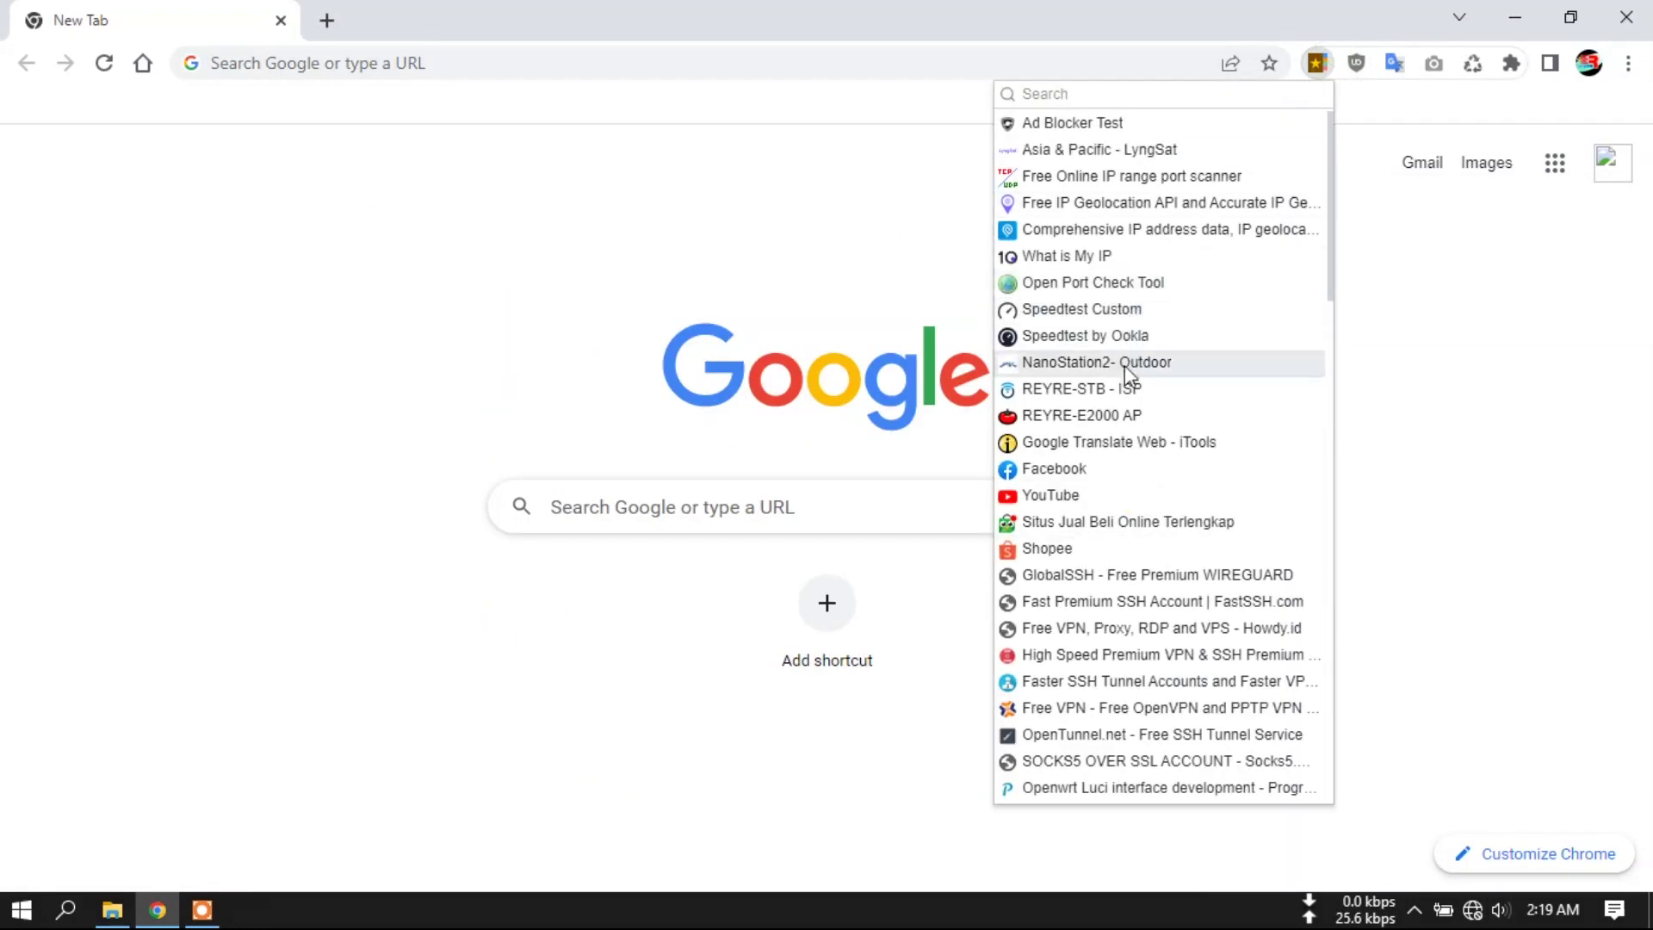
pyautogui.click(1119, 387)
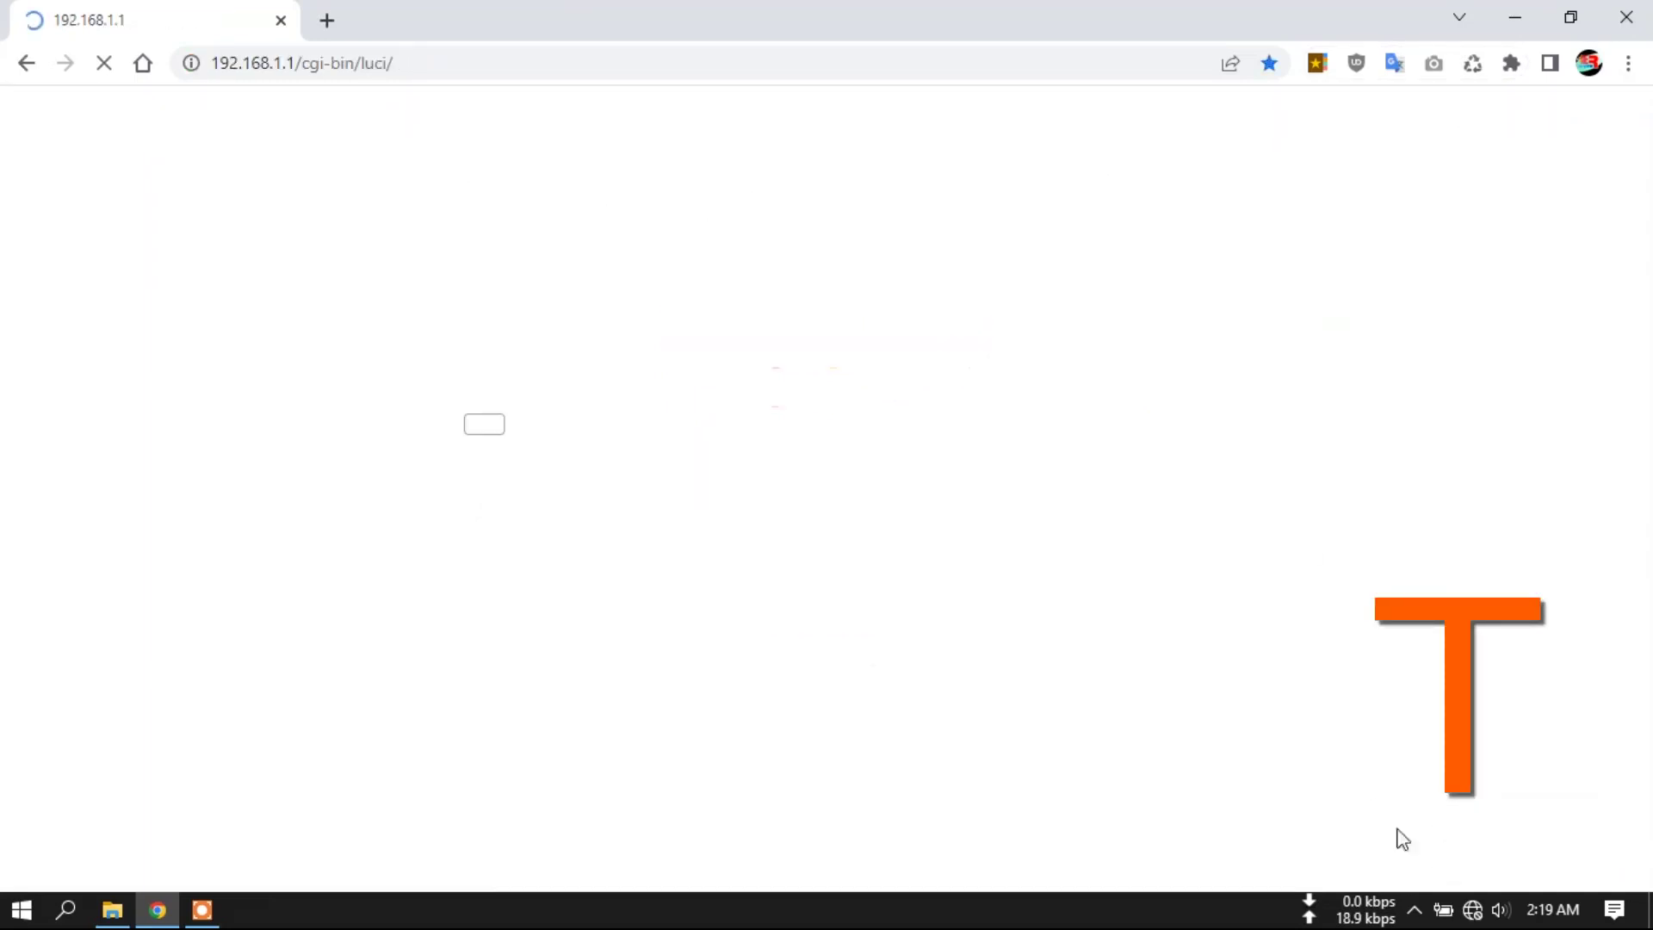
pyautogui.click(489, 555)
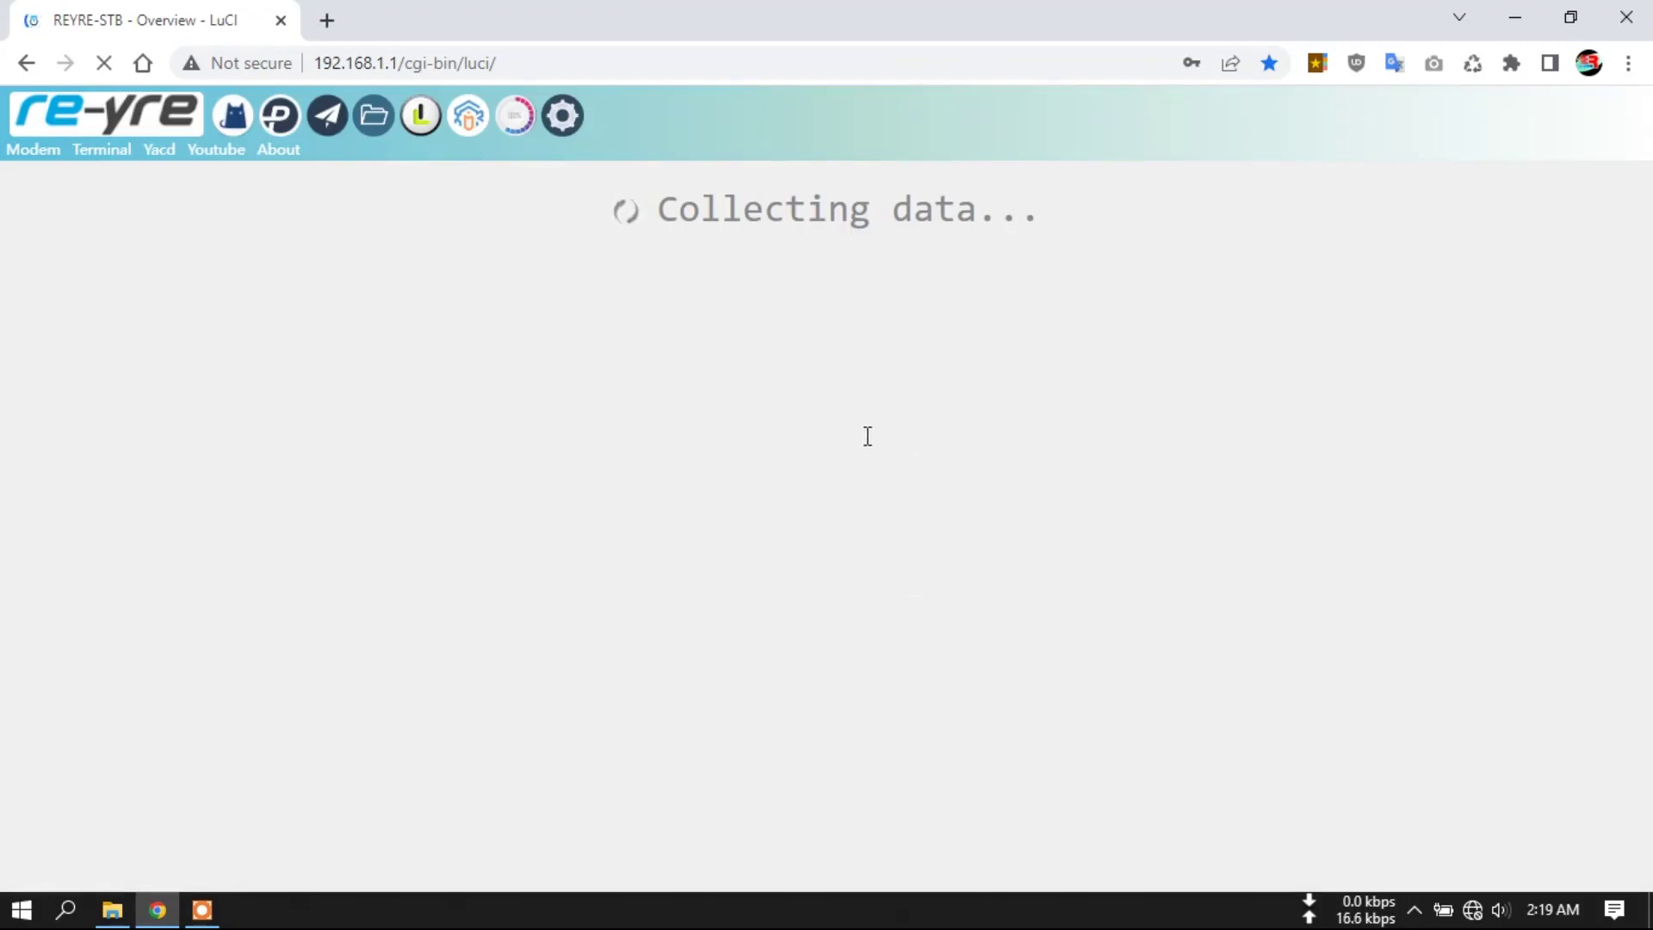
pyautogui.click(816, 425)
pyautogui.click(989, 515)
pyautogui.click(995, 520)
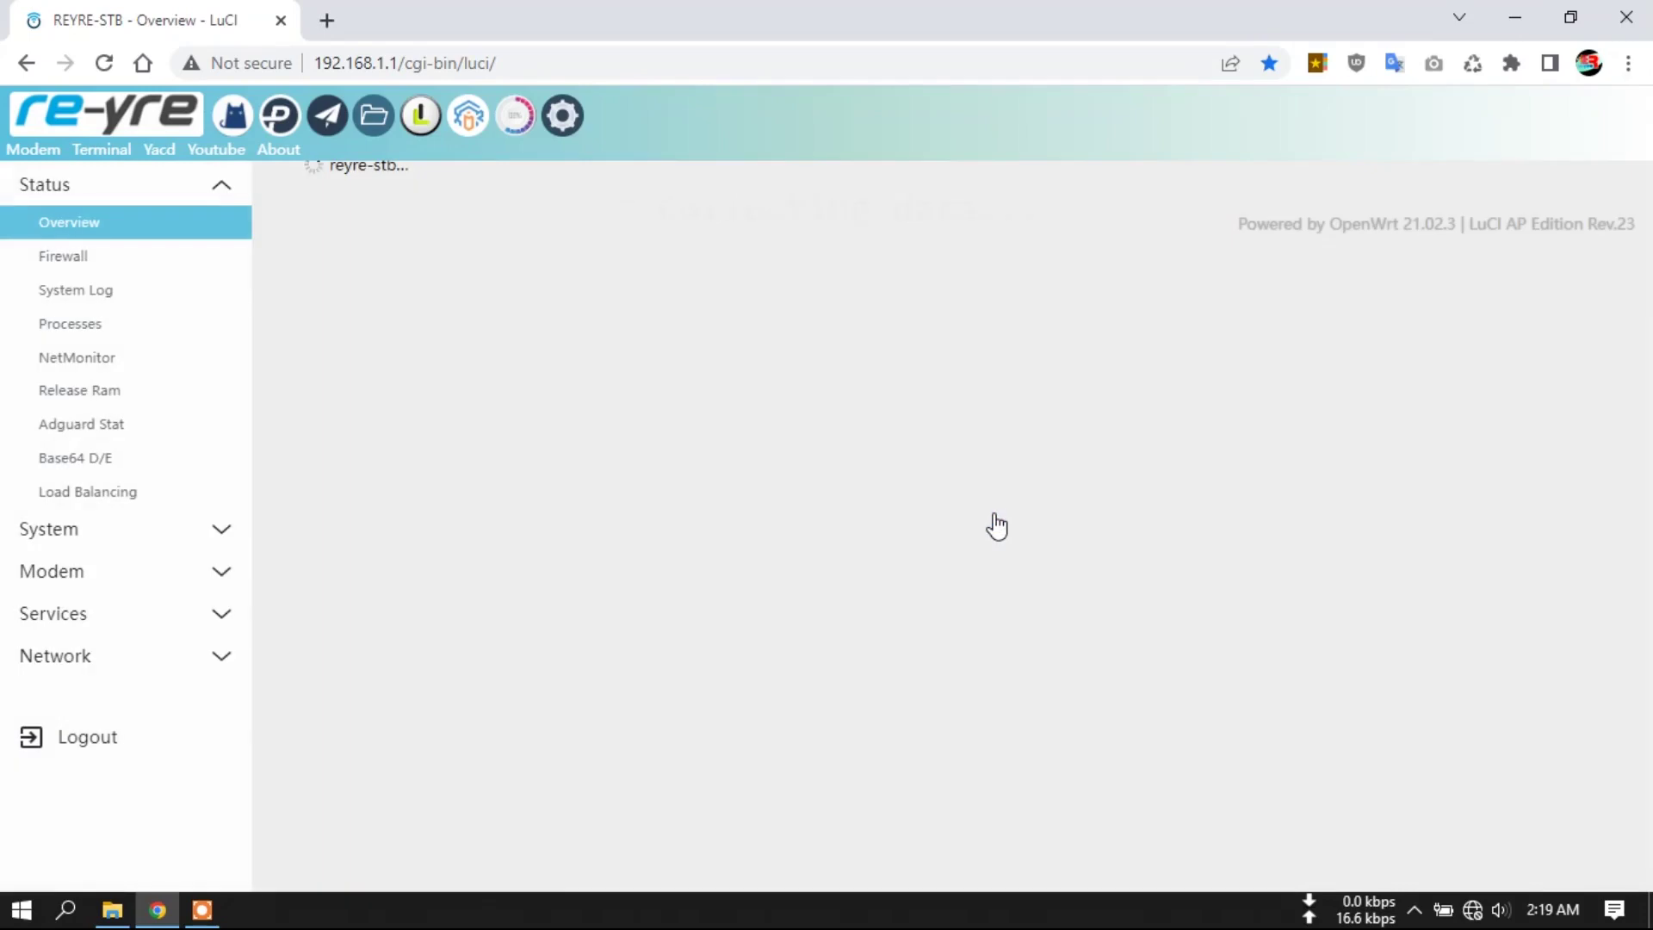
# Review the box's system and memory status on the overview page and check the computer's current Wi-Fi connection
pyautogui.scroll(-3, 780, 470)
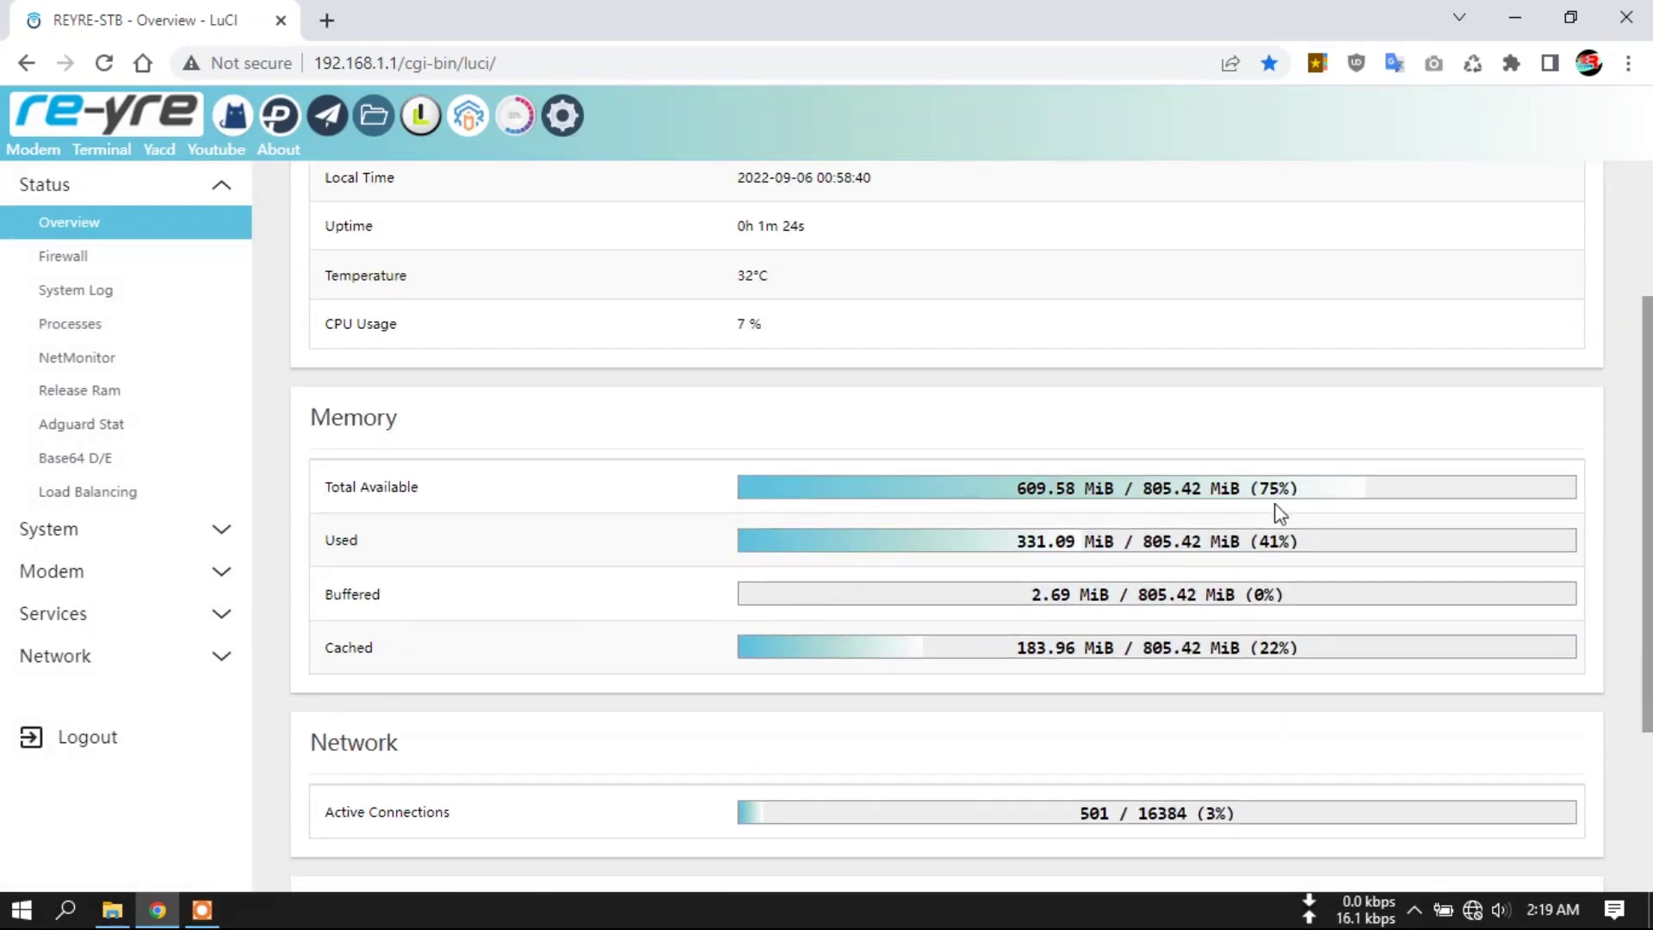
pyautogui.scroll(3, 1039, 525)
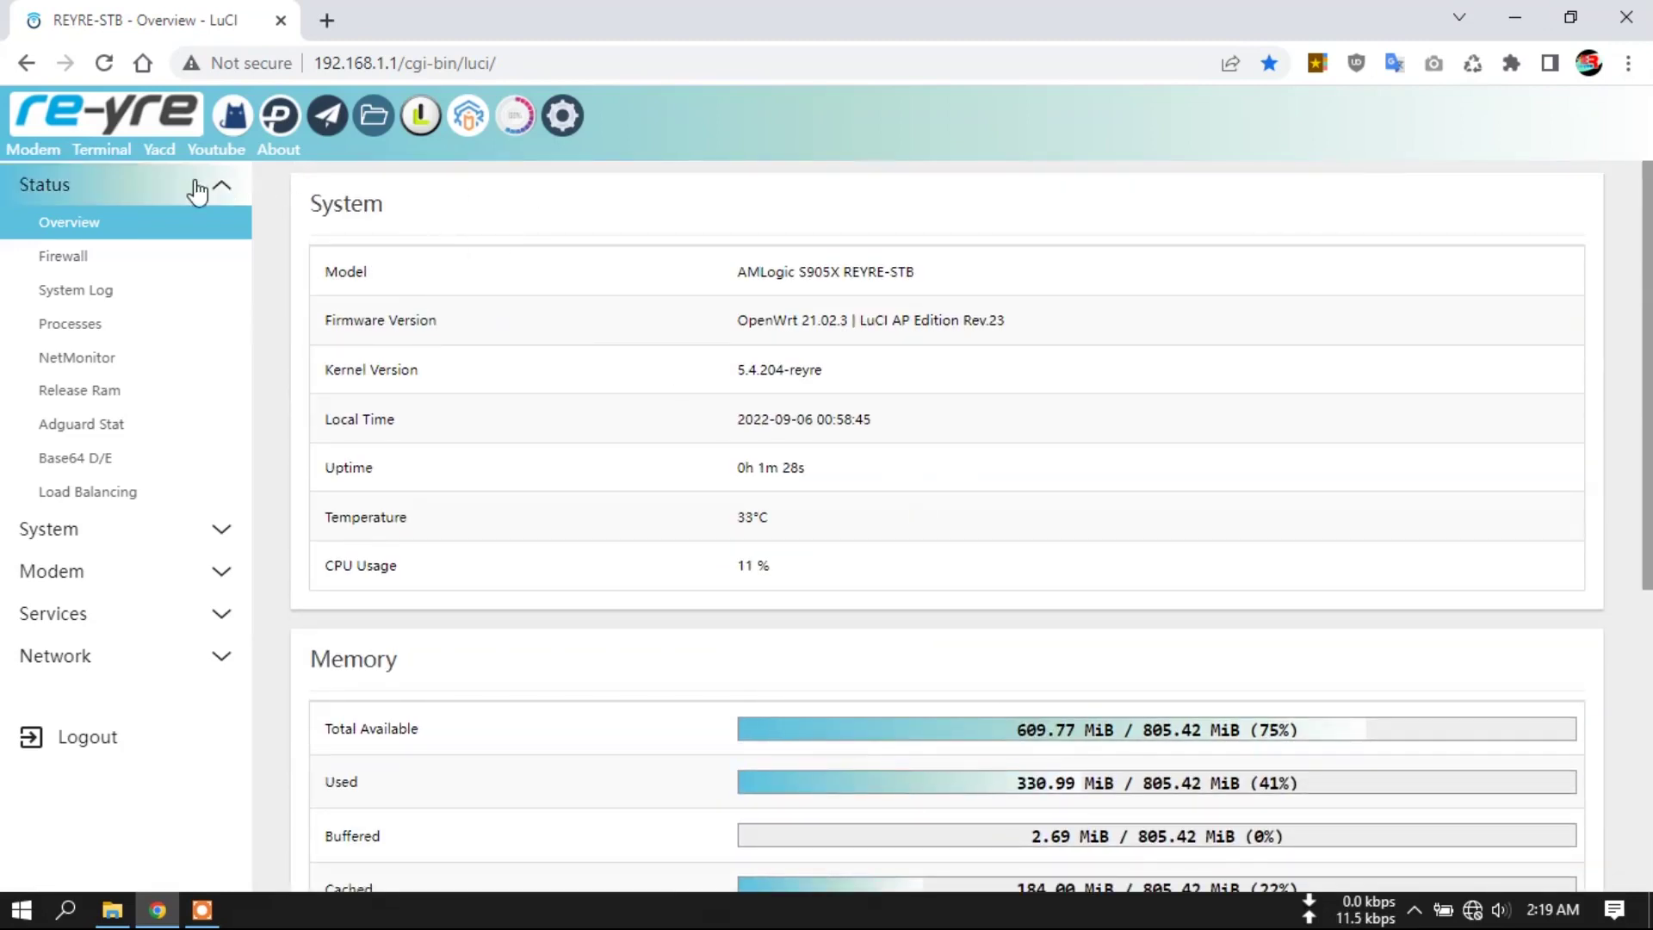
pyautogui.click(1473, 910)
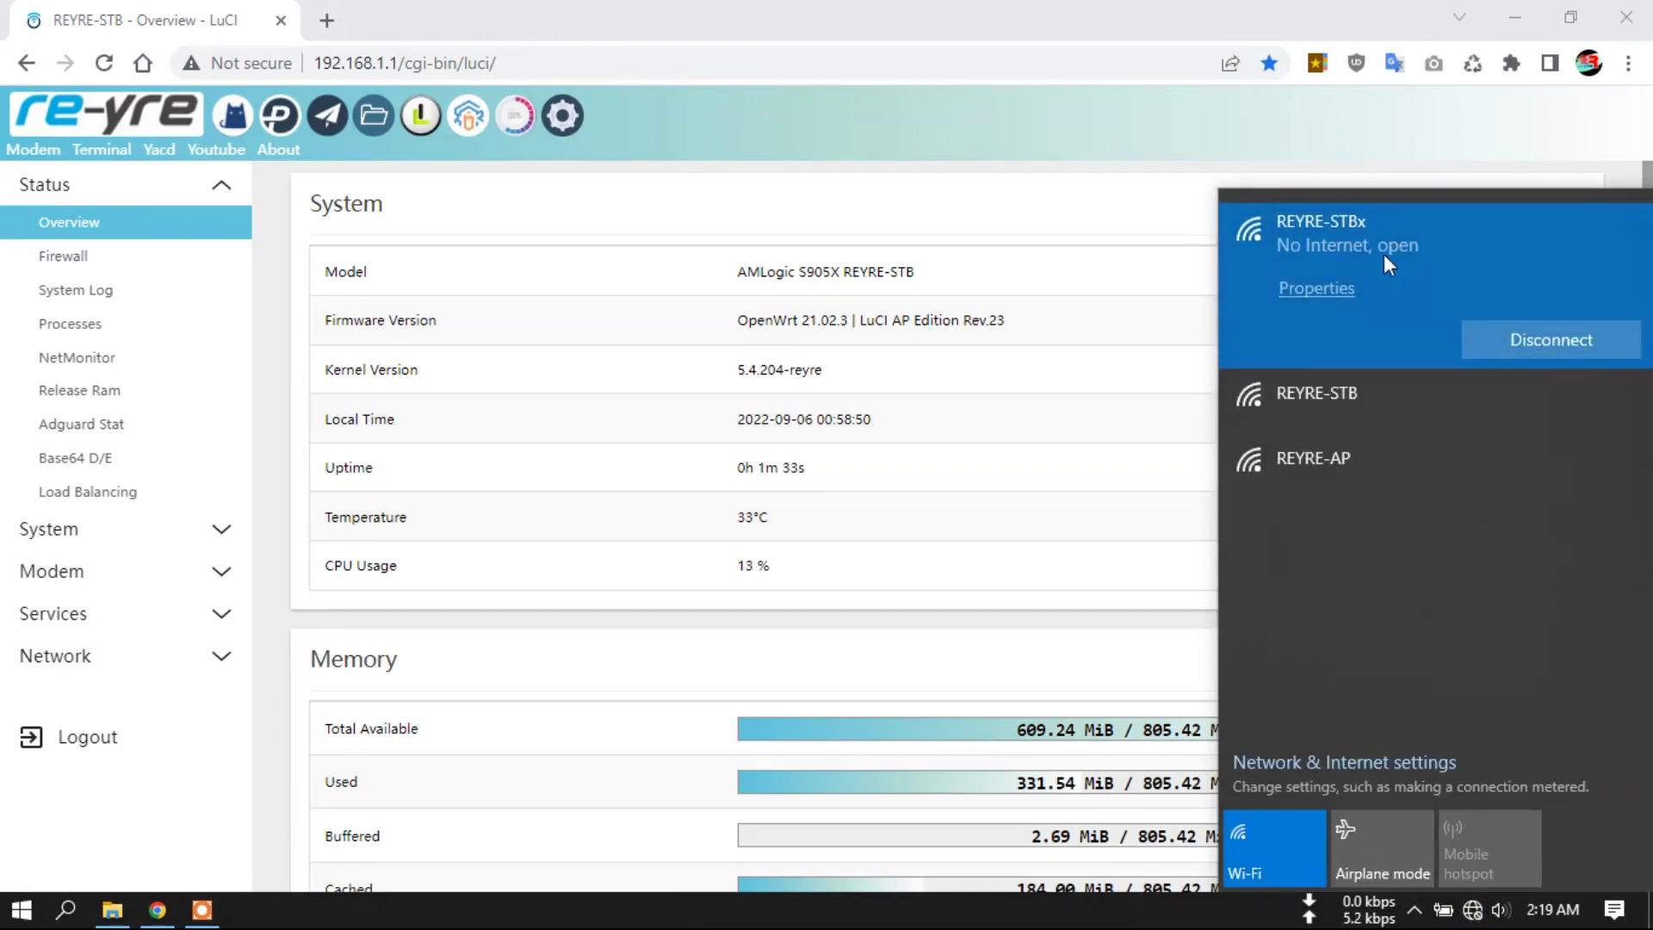
pyautogui.click(644, 367)
# View the box's wireless overview and associated stations in the network settings, and return to the status overview
pyautogui.click(66, 654)
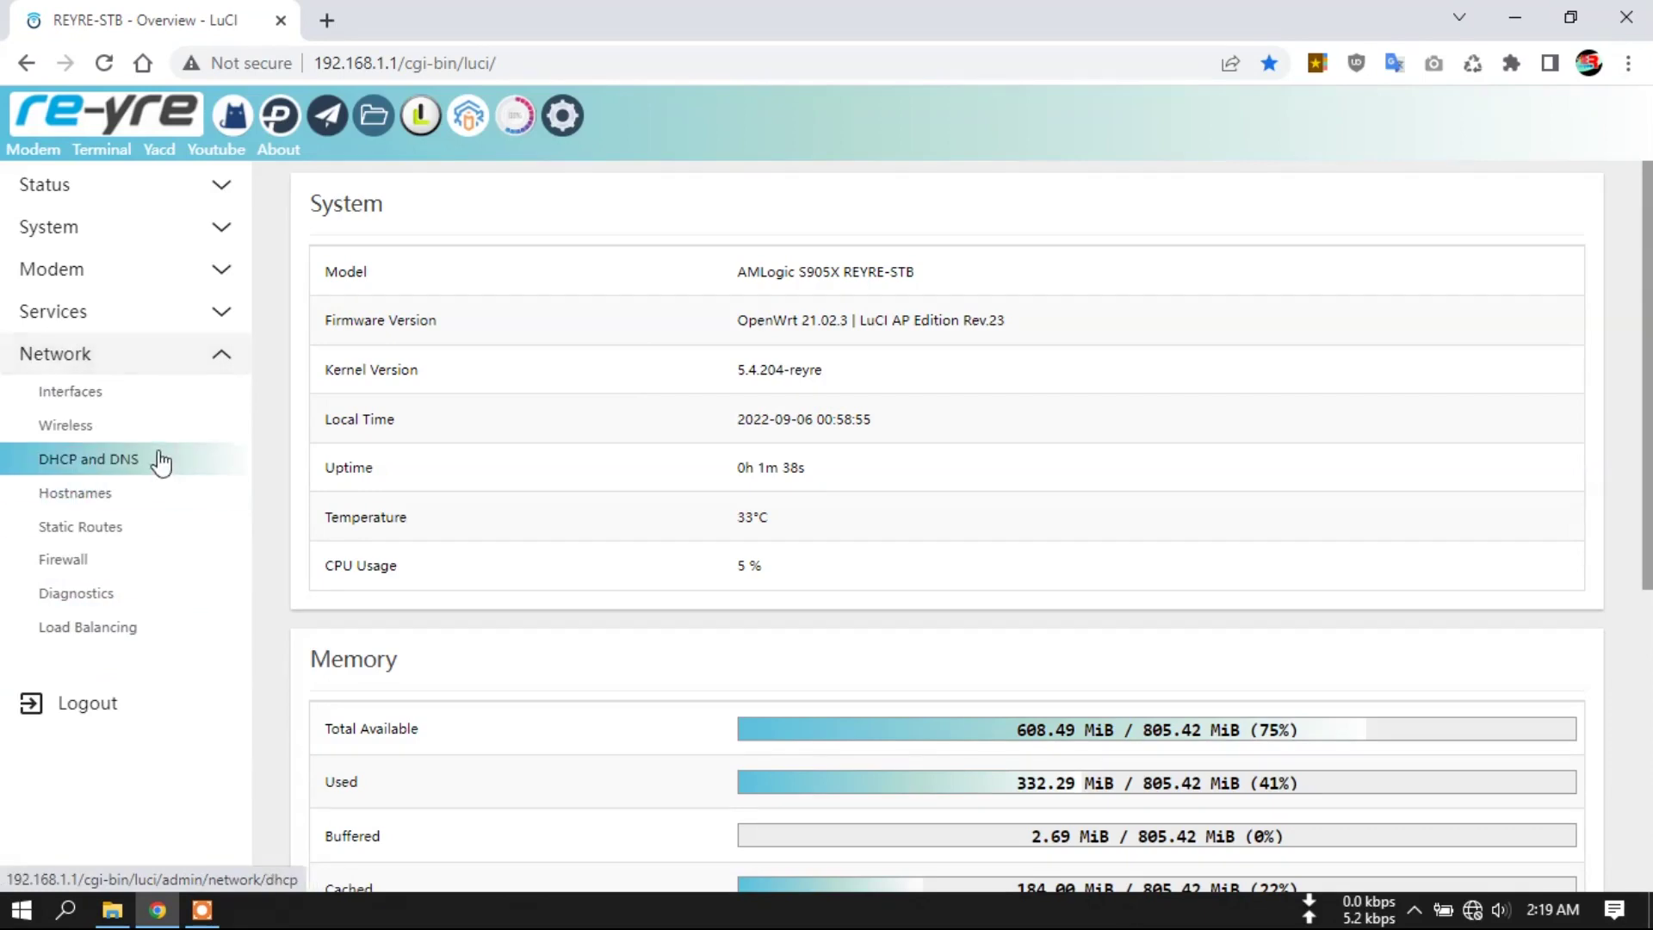
pyautogui.click(112, 428)
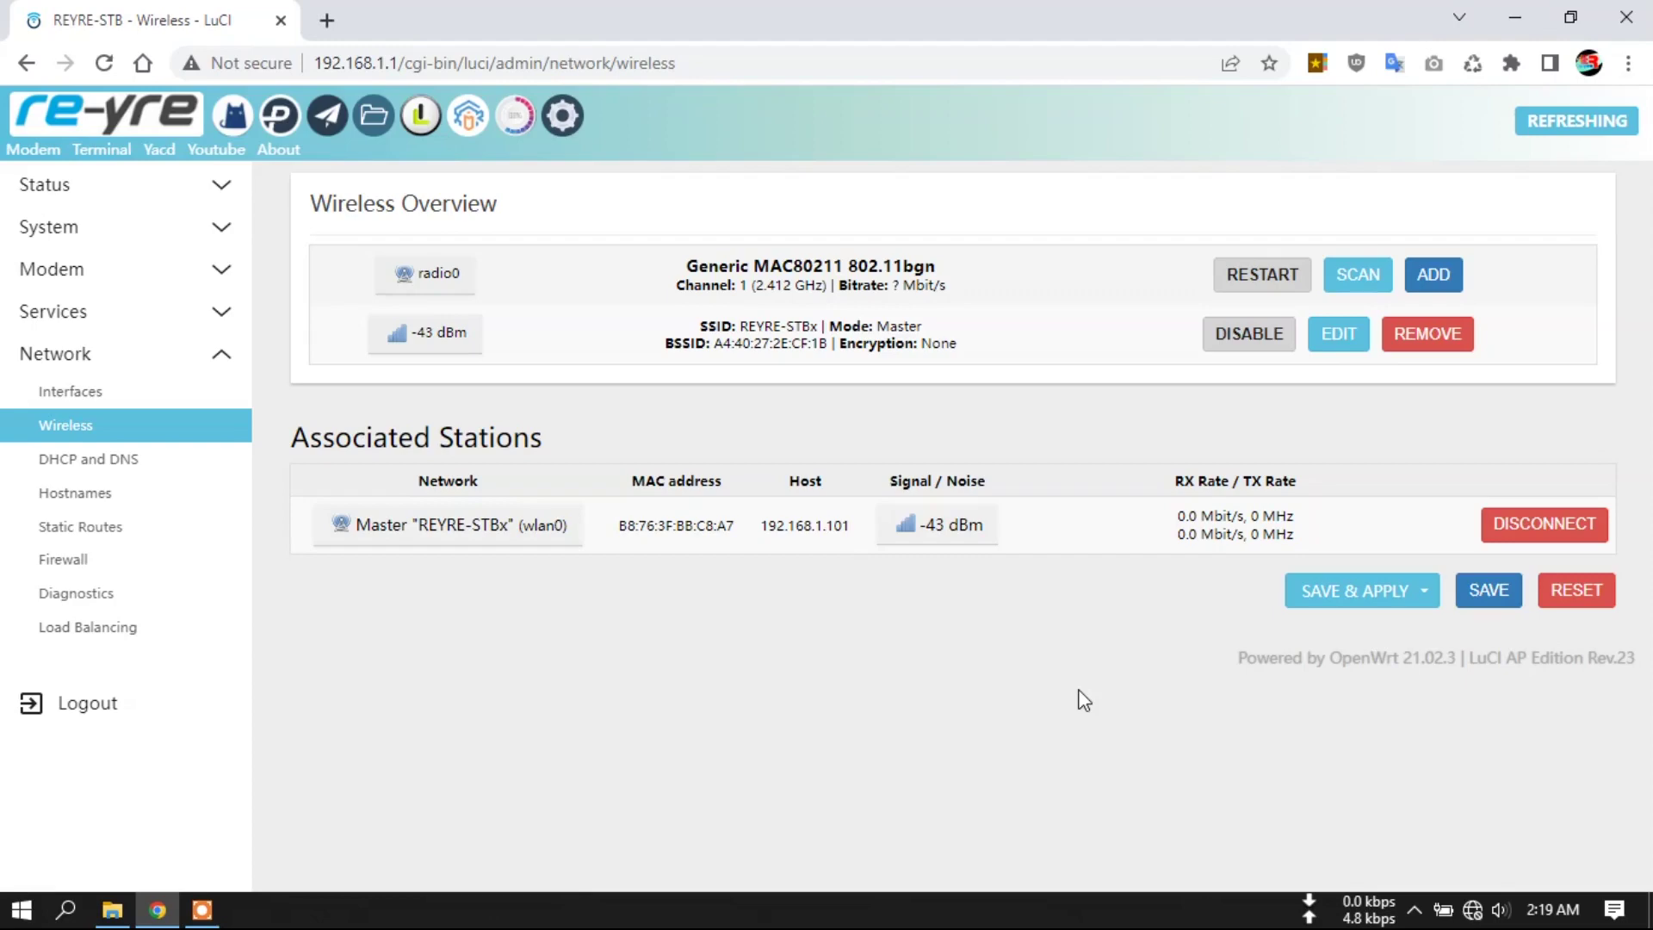
pyautogui.click(116, 125)
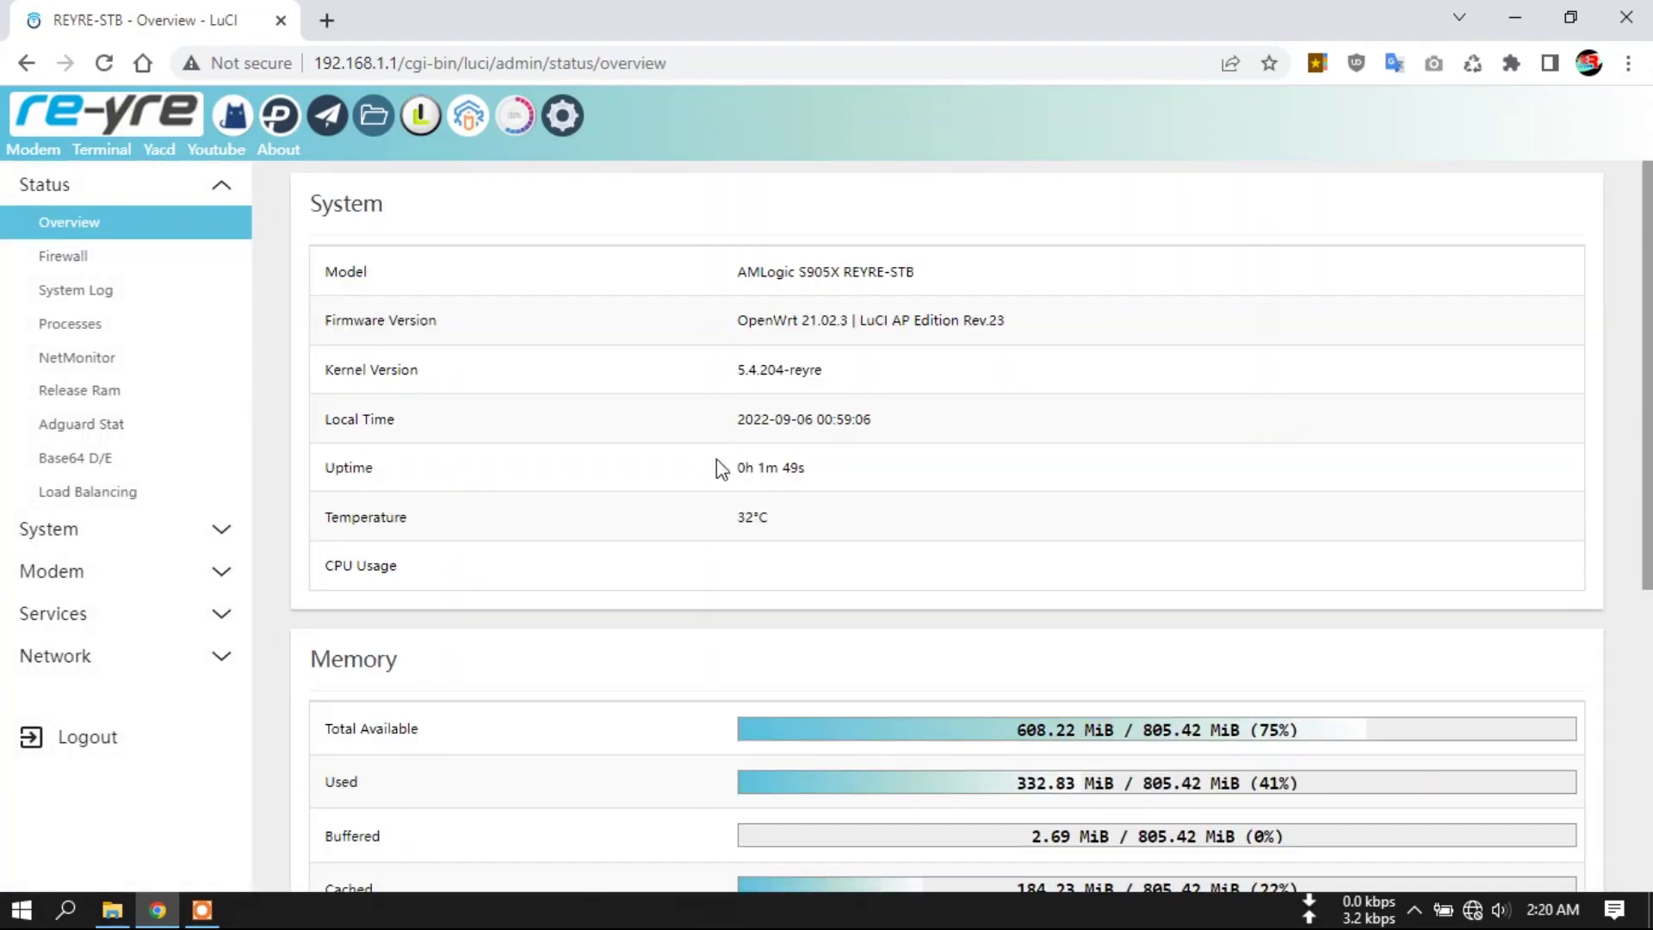
pyautogui.click(1414, 910)
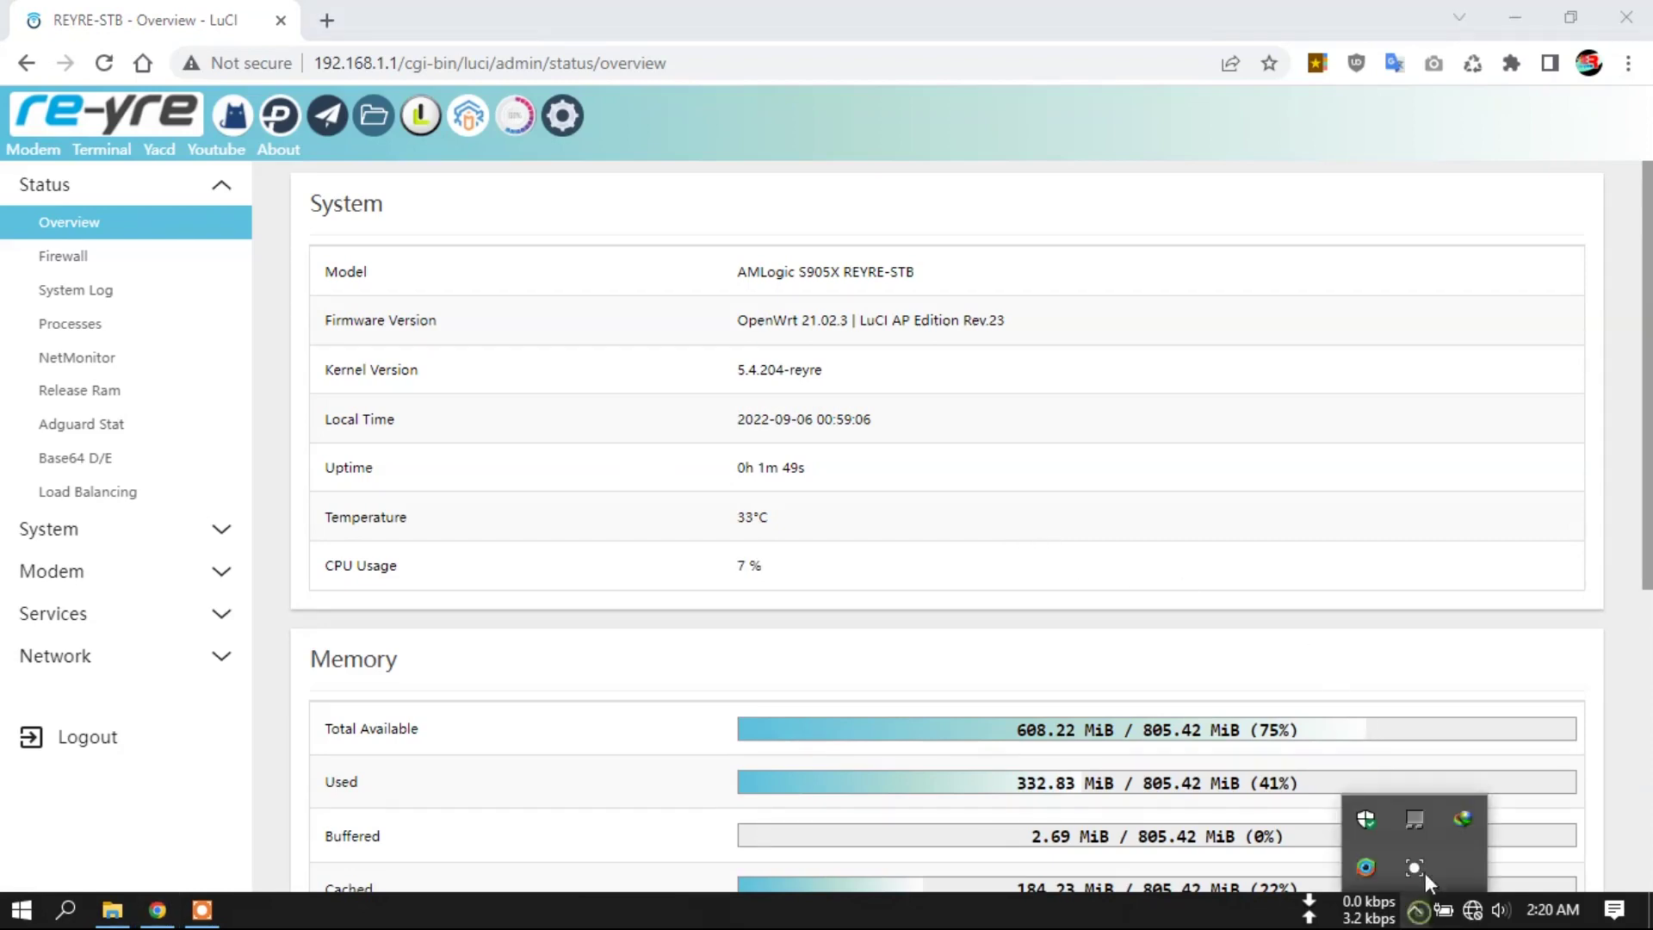
pyautogui.click(922, 606)
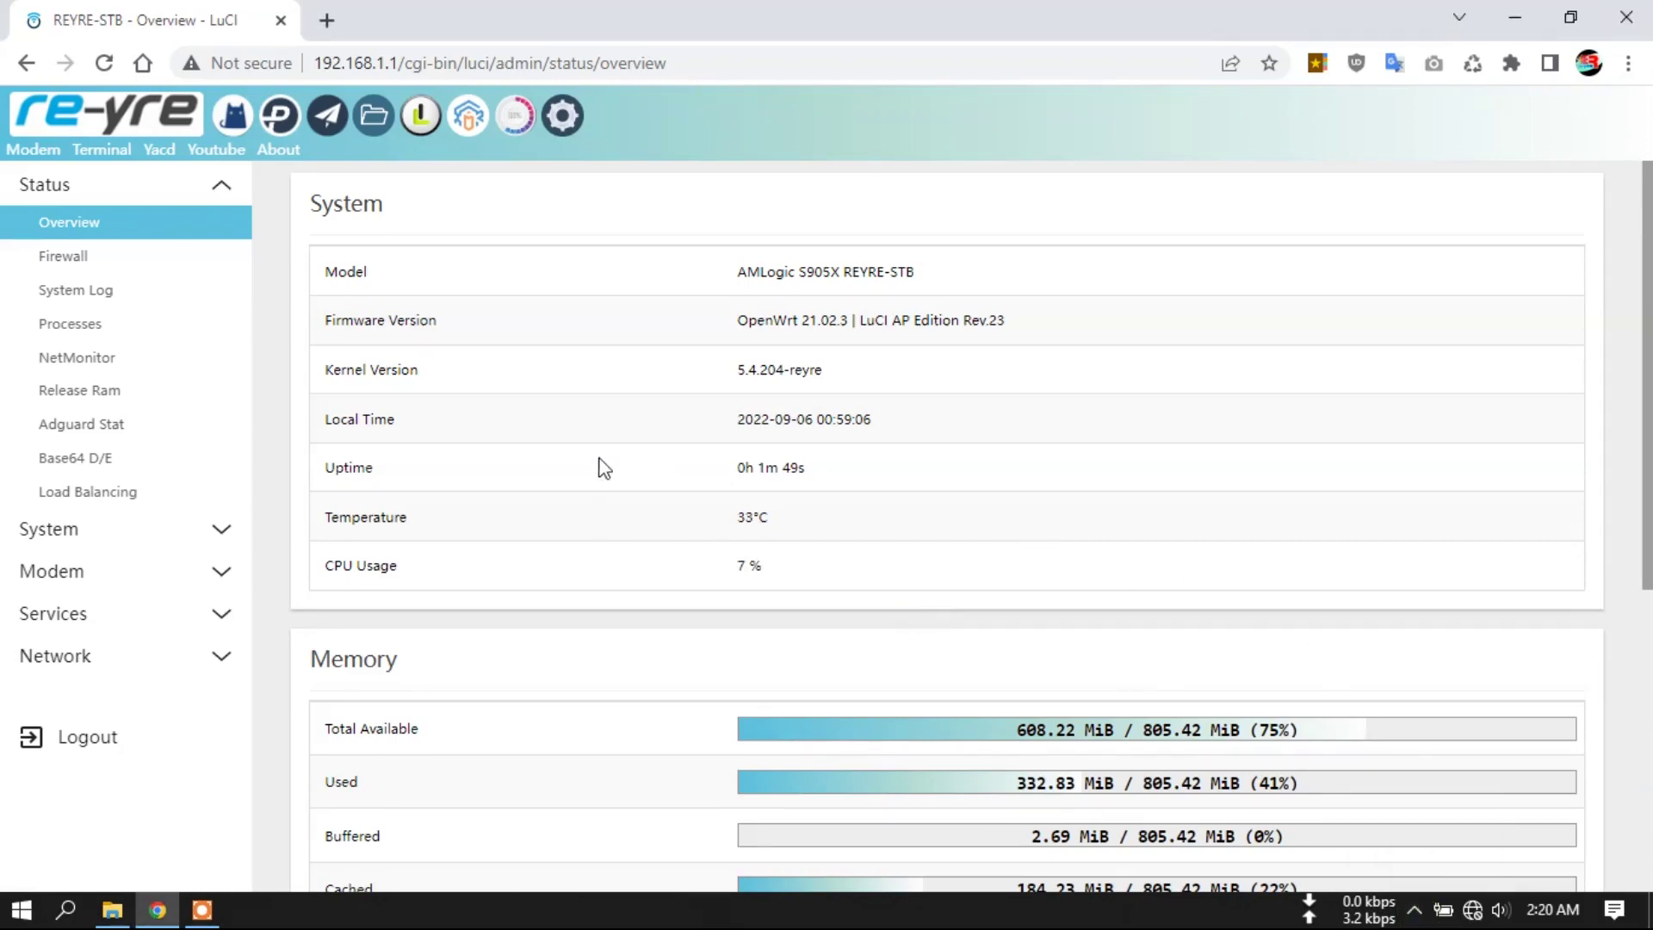